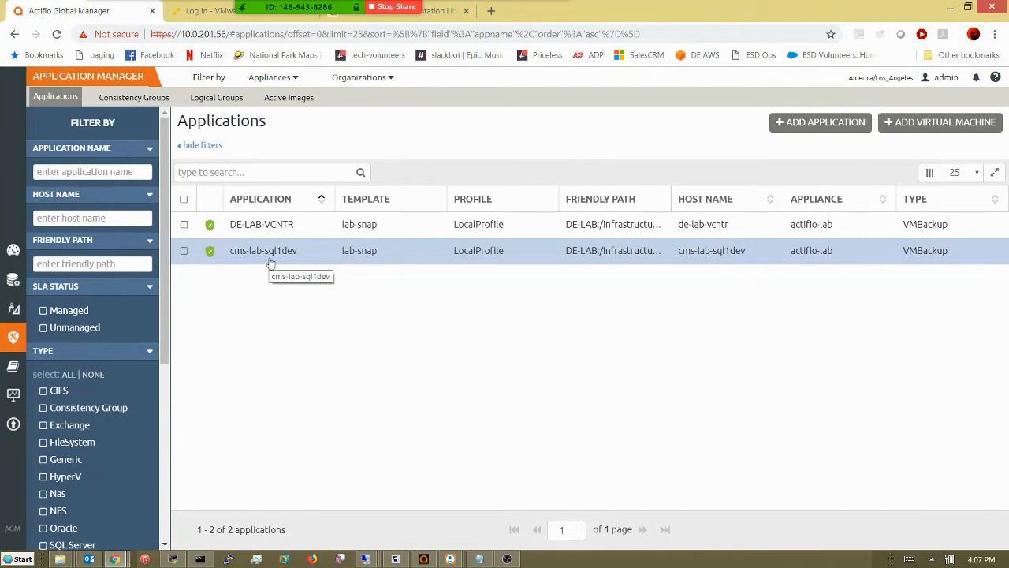
# Show the Access restore timeline for cms-lab-sql1dev via the Manage SLA menu.
pyautogui.click(271, 262)
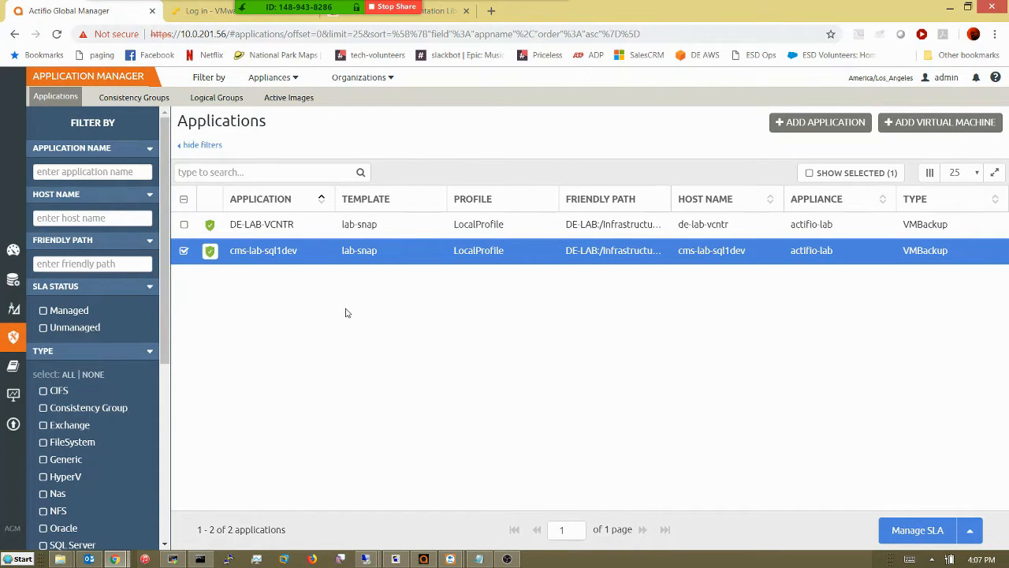
pyautogui.click(971, 540)
pyautogui.click(834, 374)
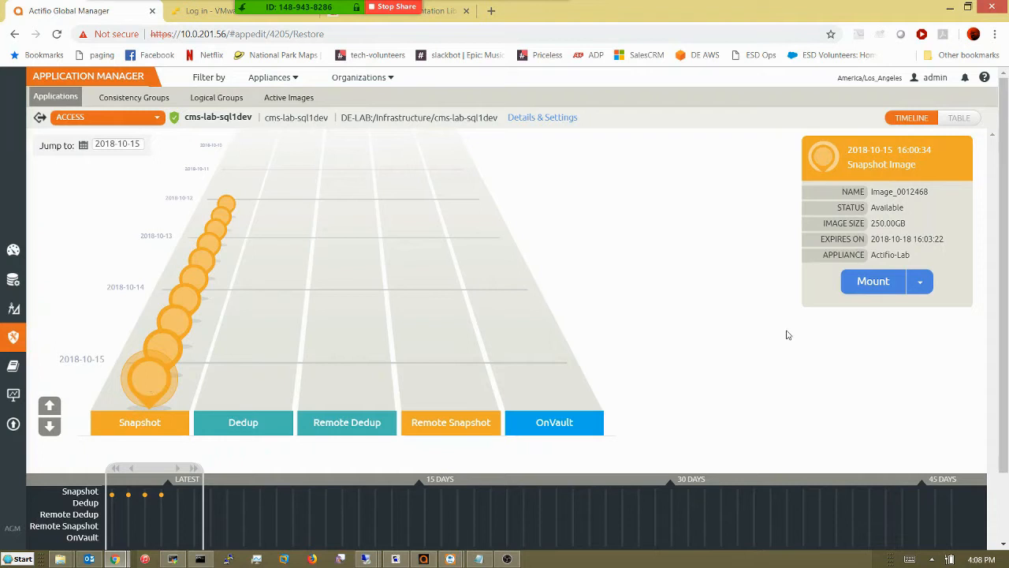
# Mount snapshot Image_0012468 onto host de-lab-nbuclient, submit the job and dismiss the success message.
pyautogui.click(919, 284)
pyautogui.click(873, 328)
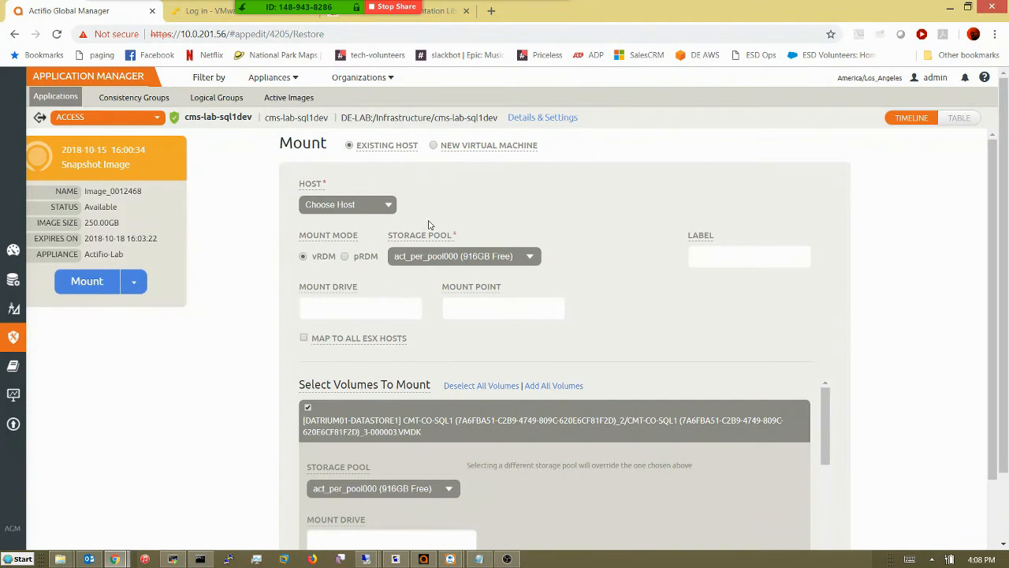
pyautogui.click(375, 206)
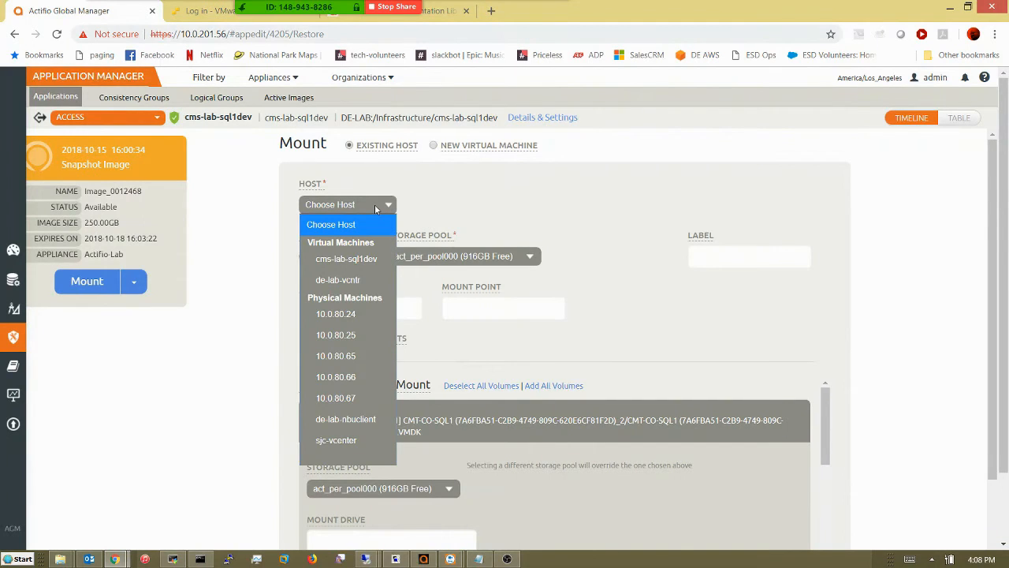
pyautogui.click(342, 419)
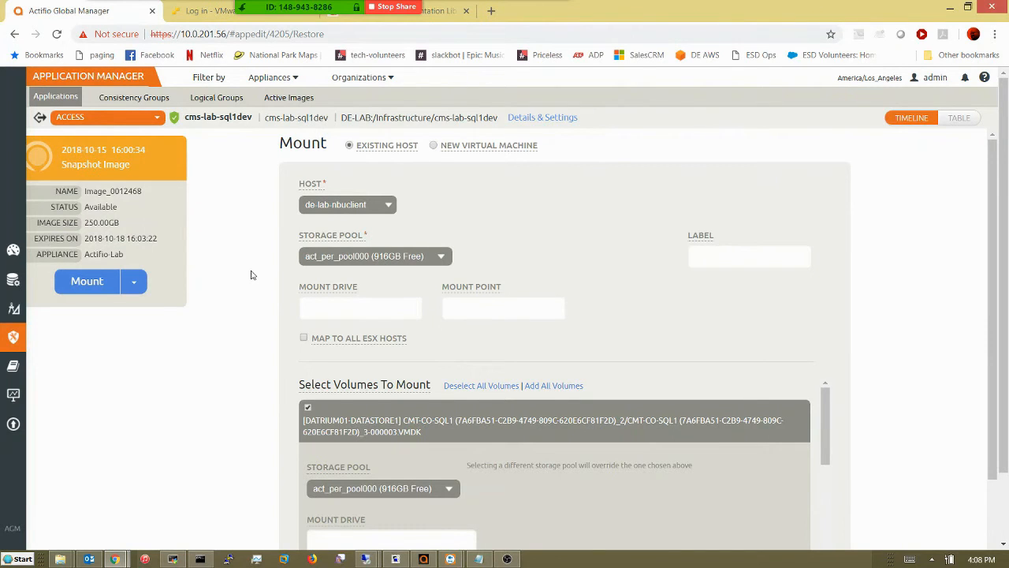
pyautogui.scroll(-3, 250, 275)
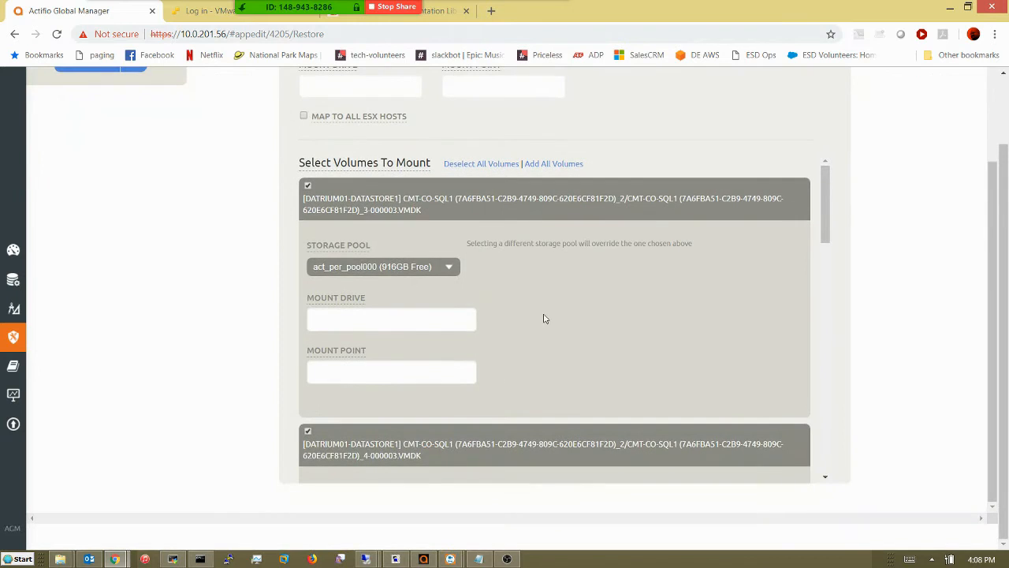
pyautogui.scroll(-10, 543, 319)
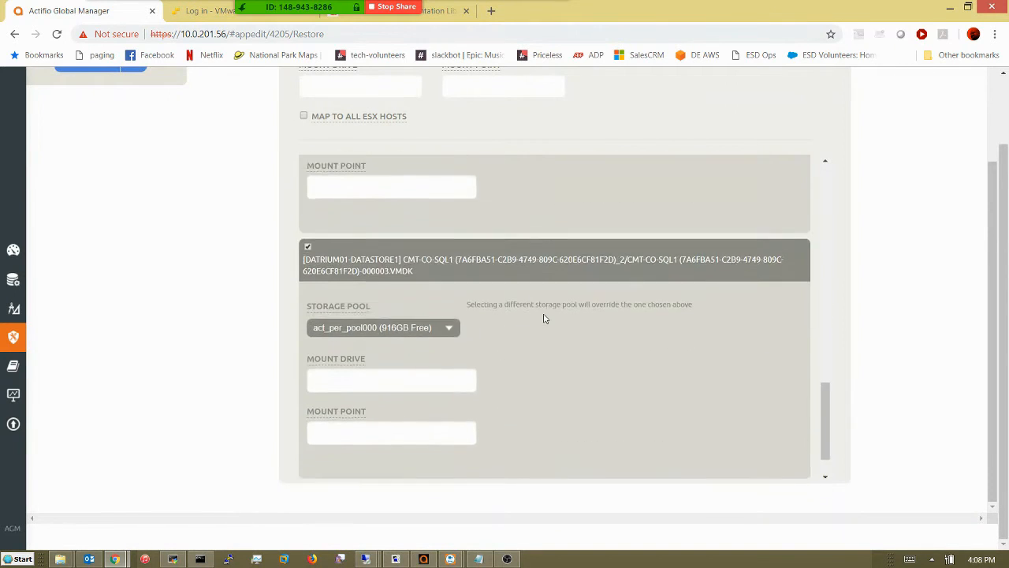
pyautogui.scroll(-1, 543, 318)
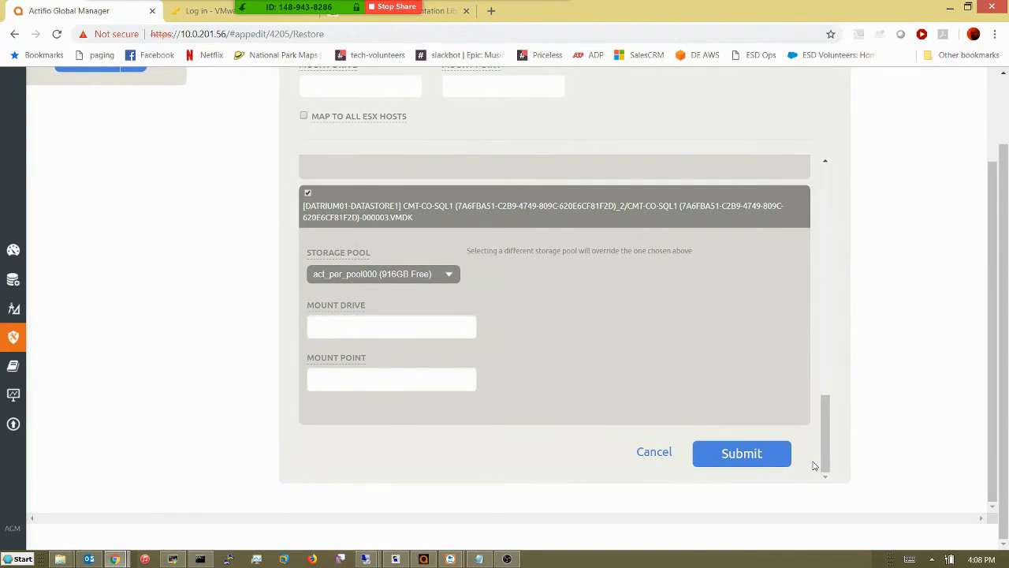
pyautogui.click(752, 457)
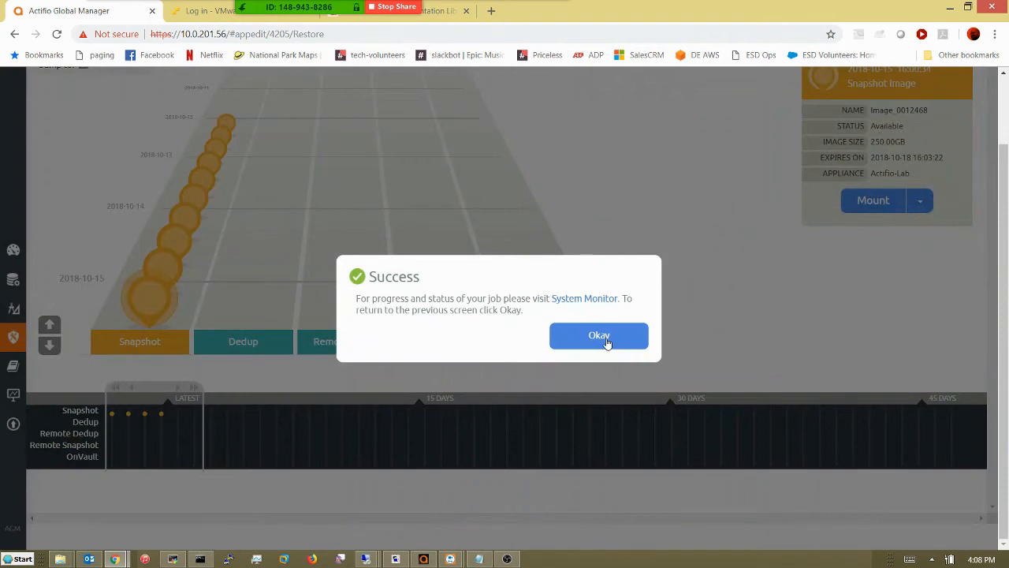
pyautogui.click(599, 337)
# Check the mount job at 3% in System Monitor, then switch to the 10.0.201.54 session.
pyautogui.moveTo(13, 422)
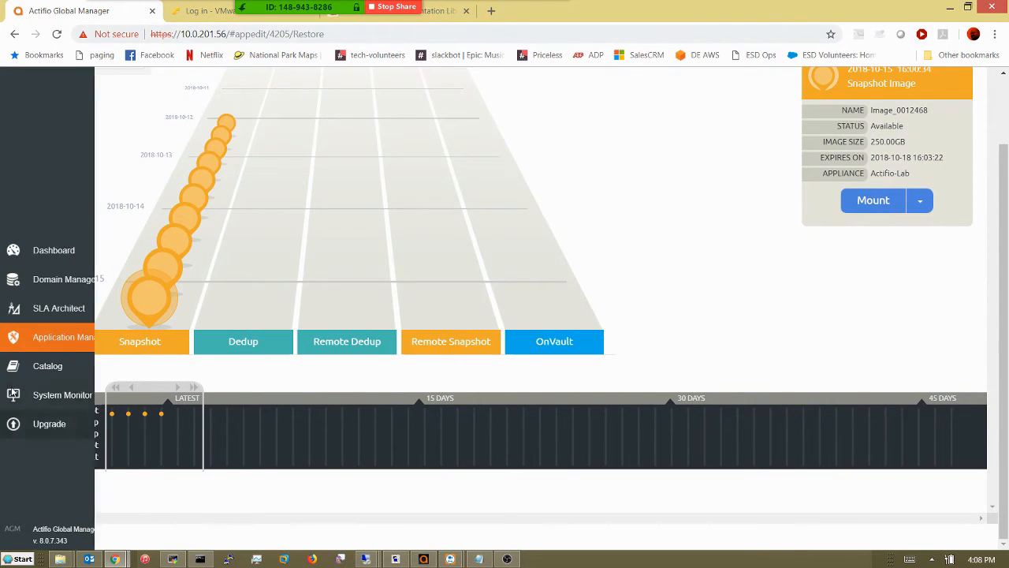
pyautogui.click(13, 392)
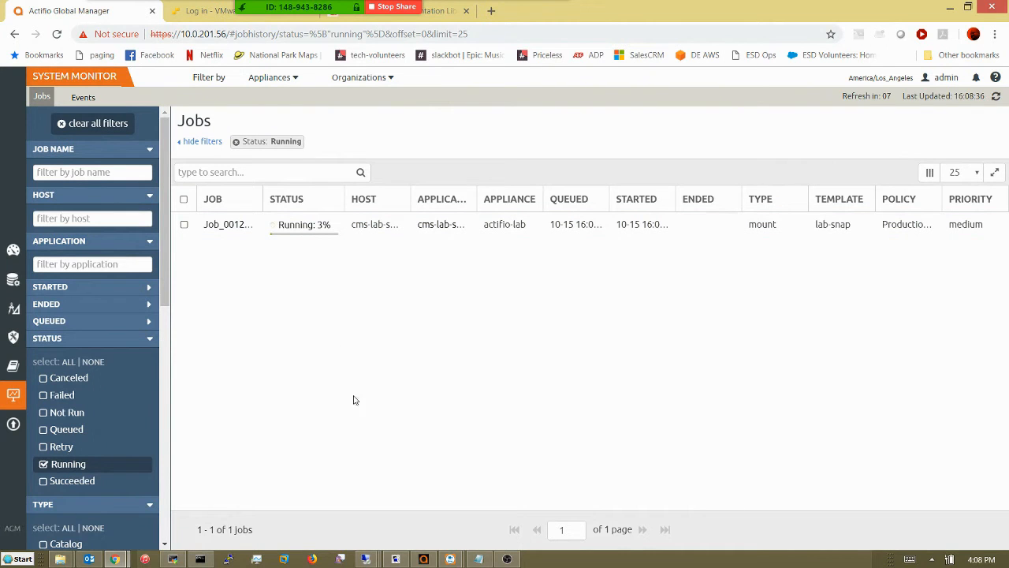
pyautogui.moveTo(369, 559)
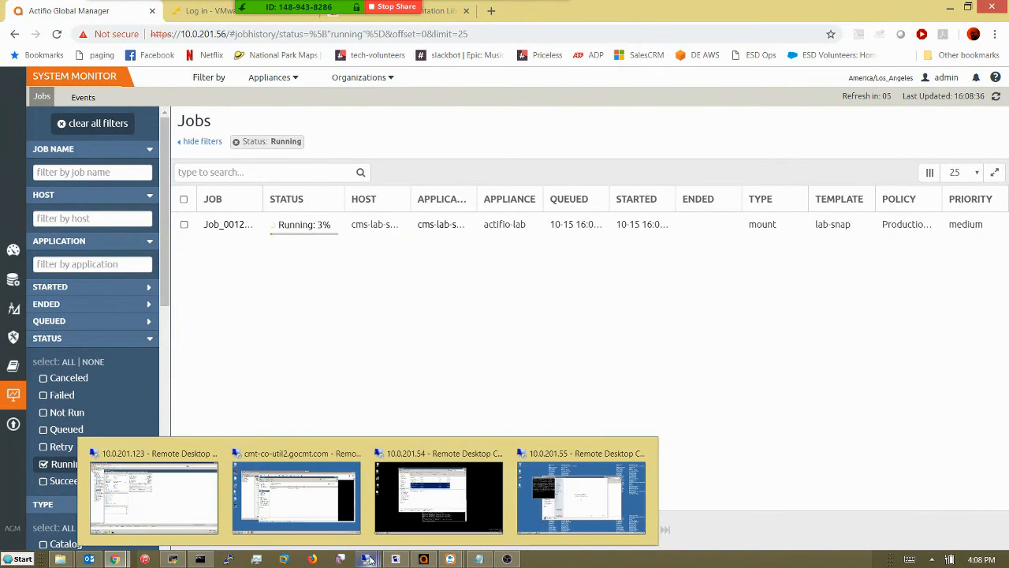
pyautogui.click(421, 491)
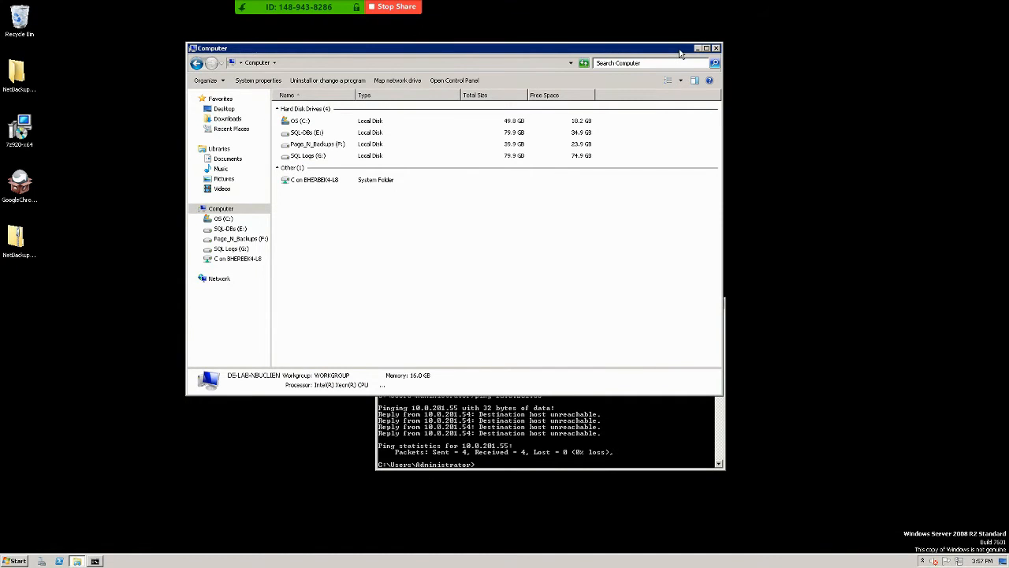
pyautogui.click(296, 123)
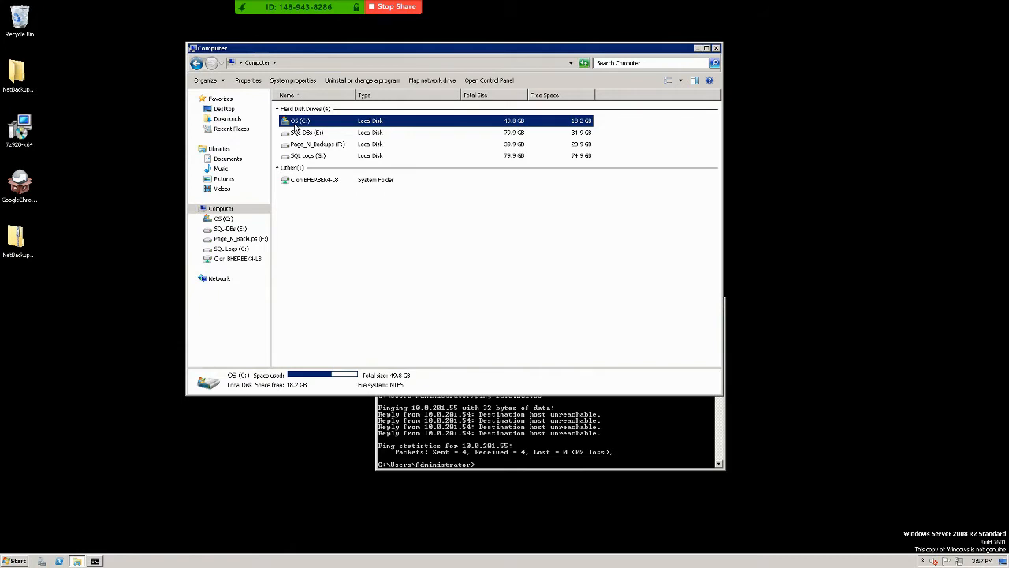
pyautogui.keyDown('shift'); pyautogui.click(295, 154); pyautogui.keyUp('shift')
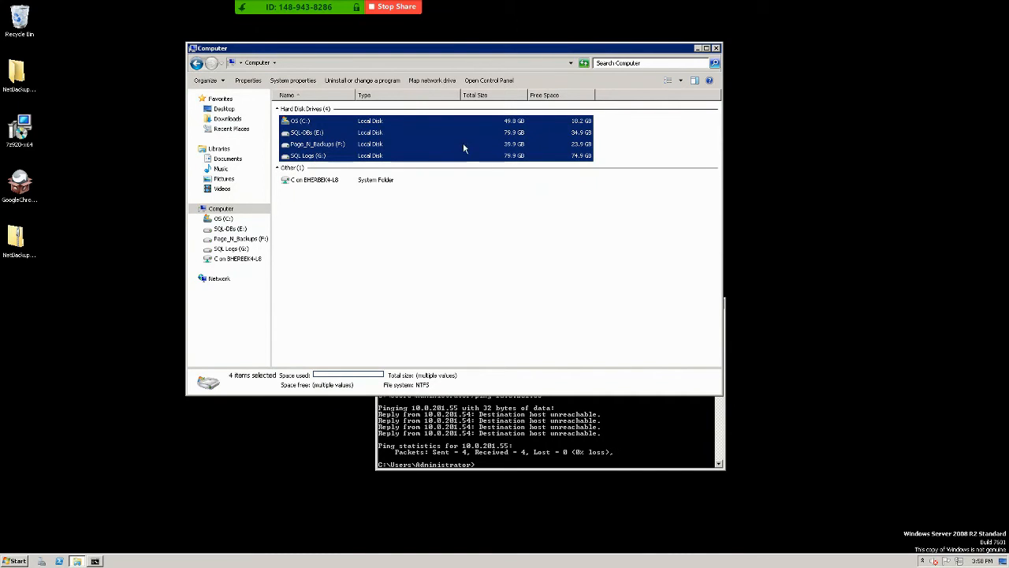
pyautogui.click(490, 239)
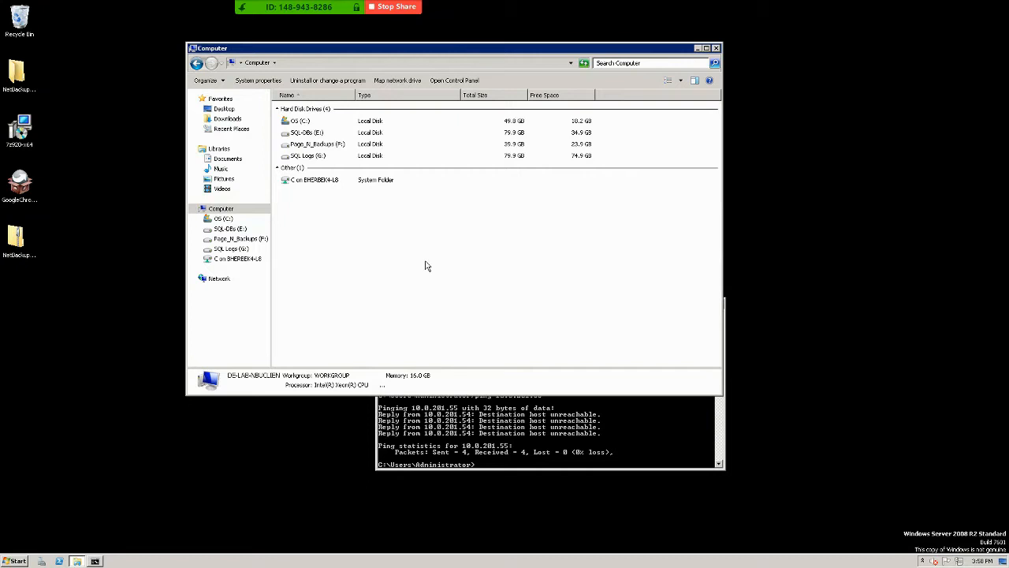
pyautogui.click(511, 109)
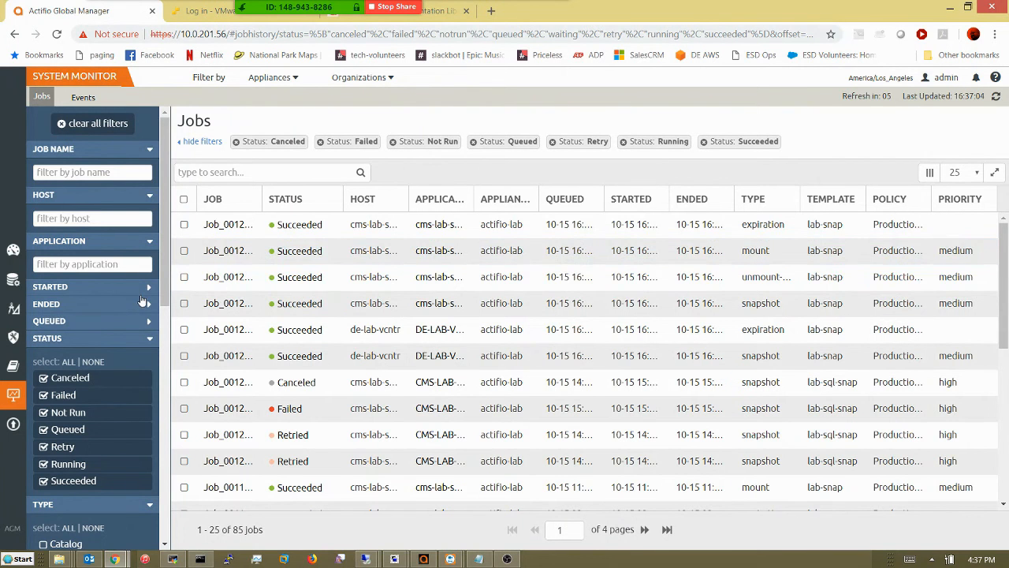
# Confirm mount job Job_0012622 succeeded in 00:07:59, then return to the Applications view.
pyautogui.doubleClick(726, 253)
pyautogui.click(726, 253)
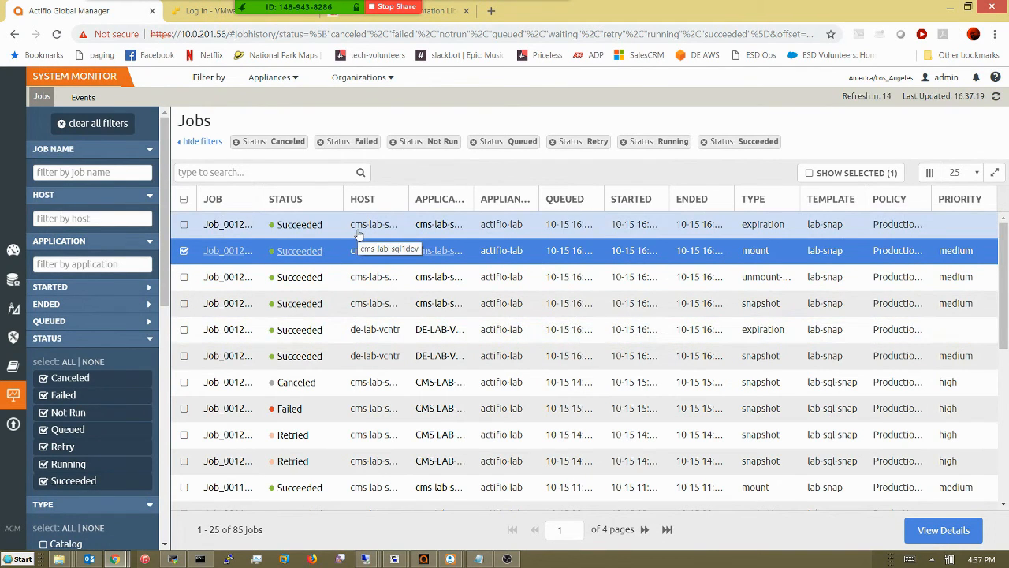
pyautogui.click(938, 533)
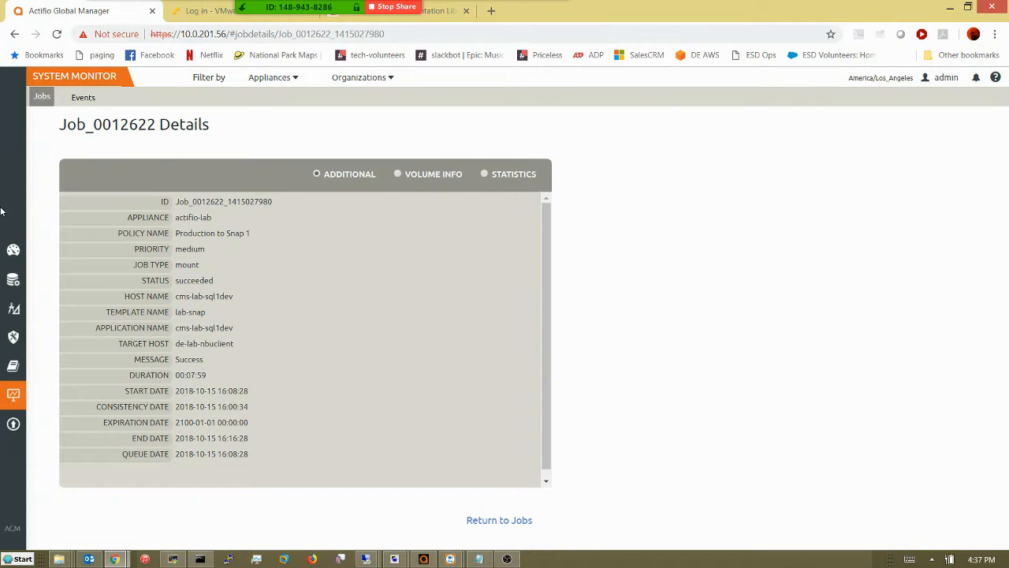
pyautogui.moveTo(3, 359)
pyautogui.click(12, 338)
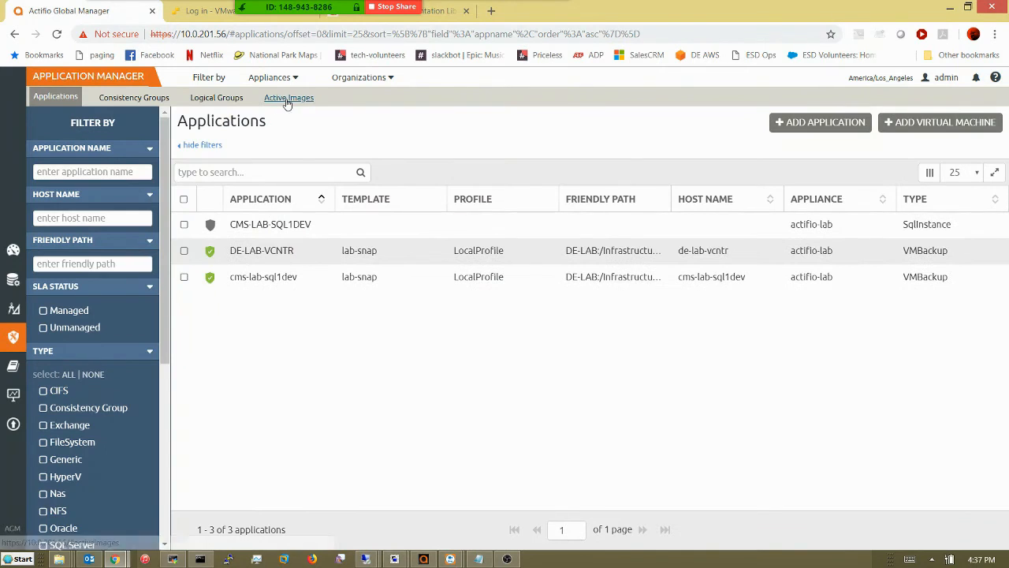
# Check Active Images for mounted Image_0012622, then switch to the 10.0.201.54 remote session.
pyautogui.click(286, 99)
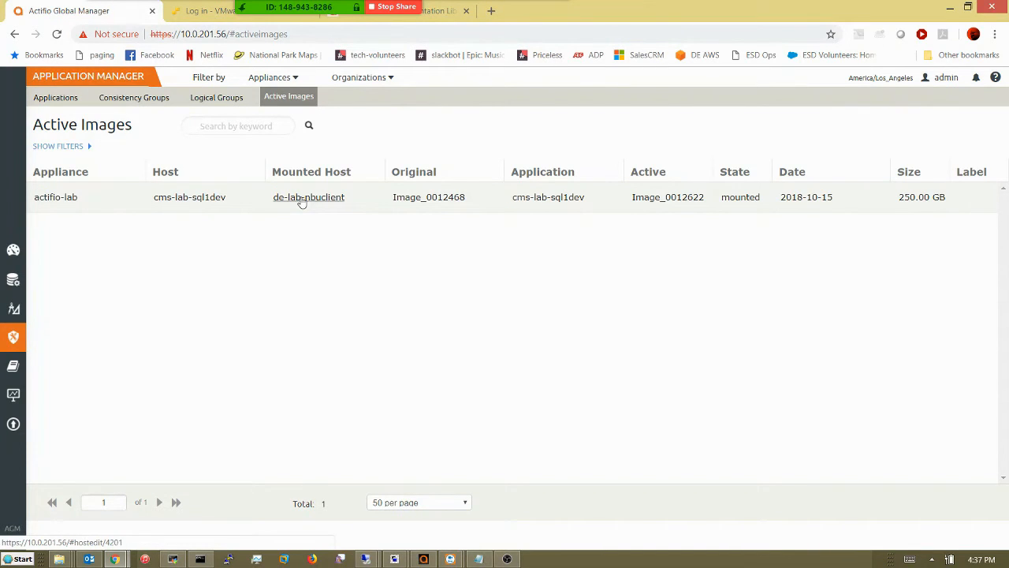
pyautogui.moveTo(372, 560)
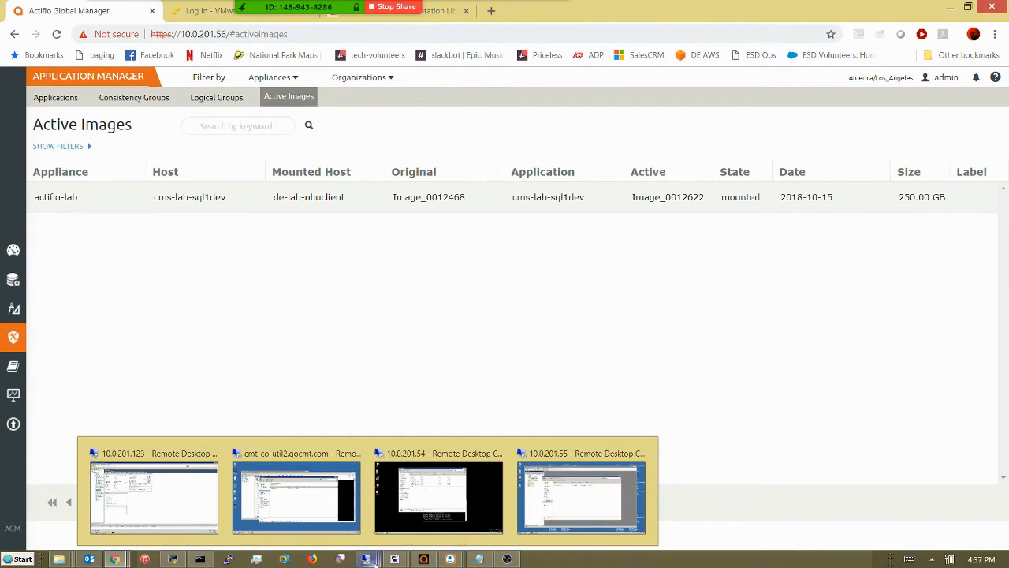
pyautogui.click(436, 495)
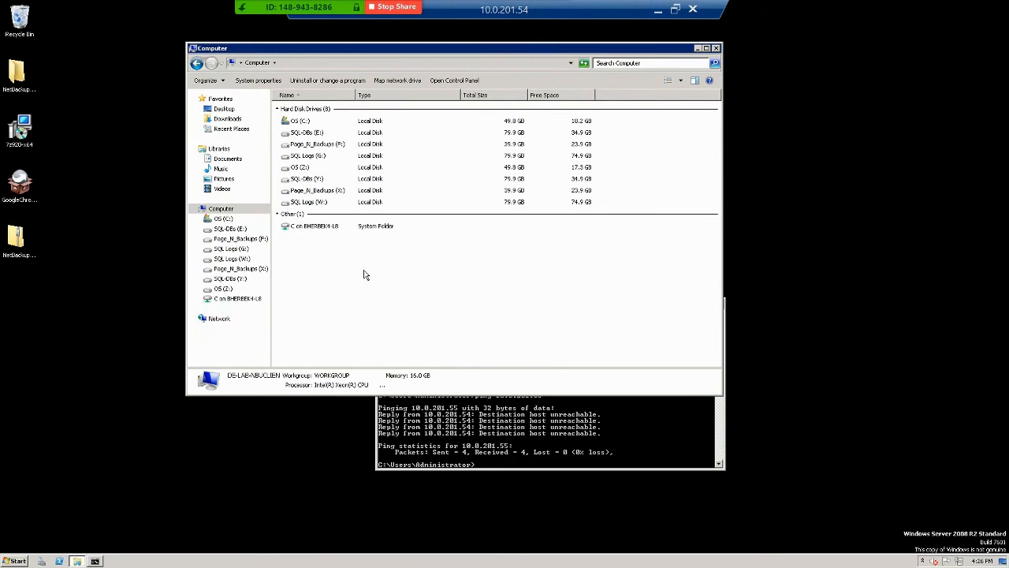
# Inspect the new Z:, Y:, X:, W: drives, minimize the remote session and bring up NetBackup.
pyautogui.click(304, 168)
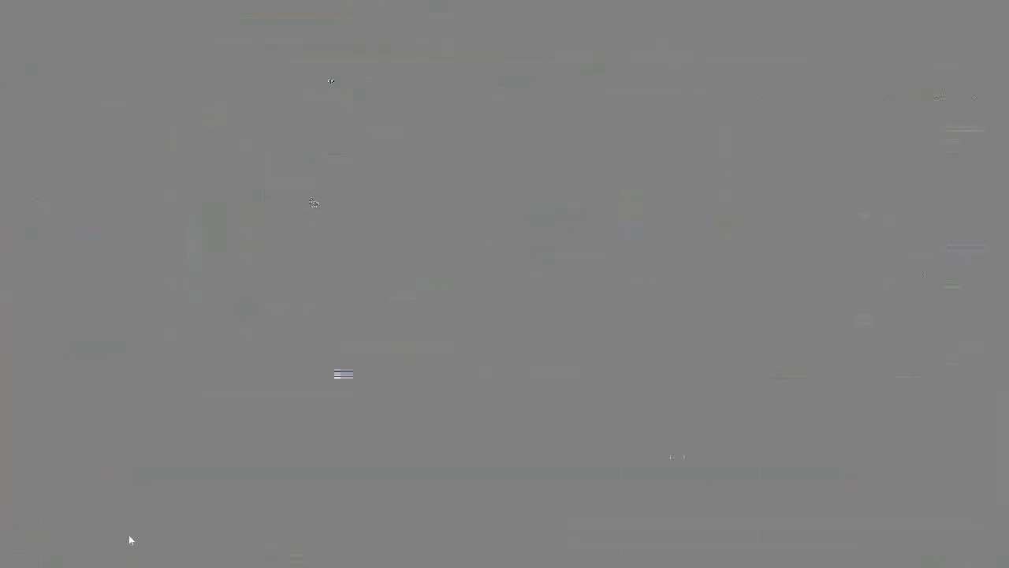
pyautogui.keyDown('shift'); pyautogui.click(313, 202); pyautogui.keyUp('shift')
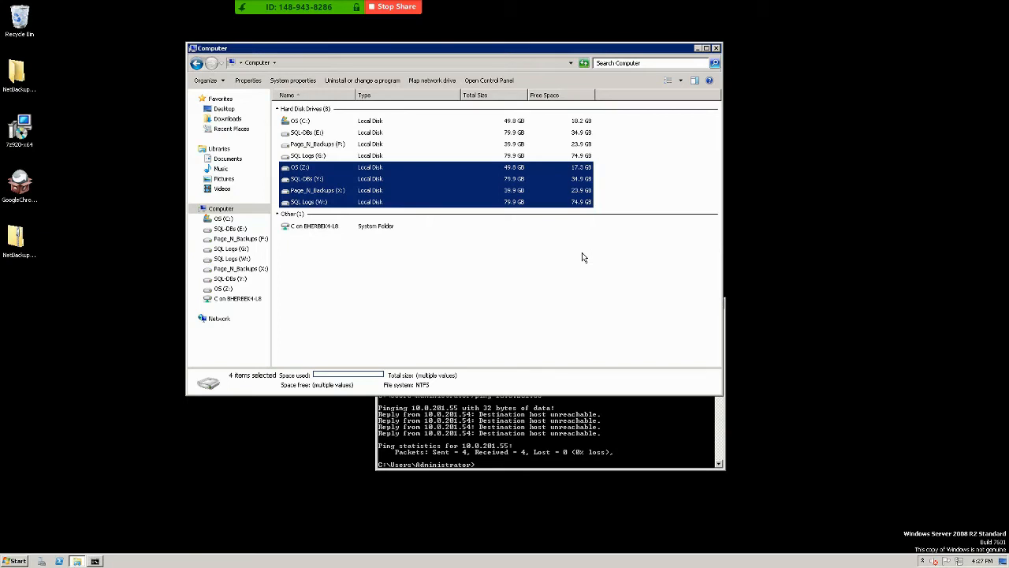
pyautogui.moveTo(664, 12)
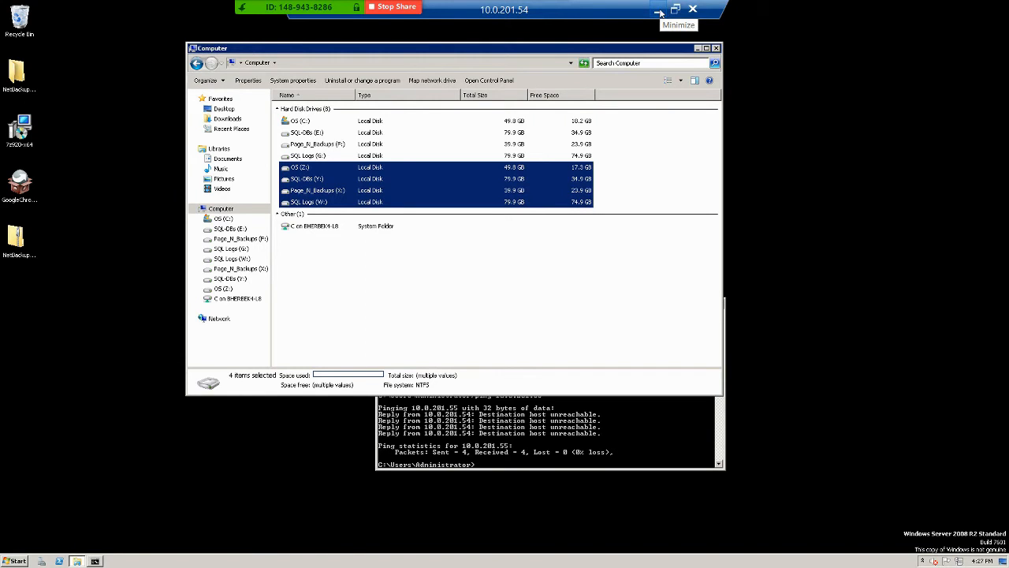
pyautogui.click(661, 12)
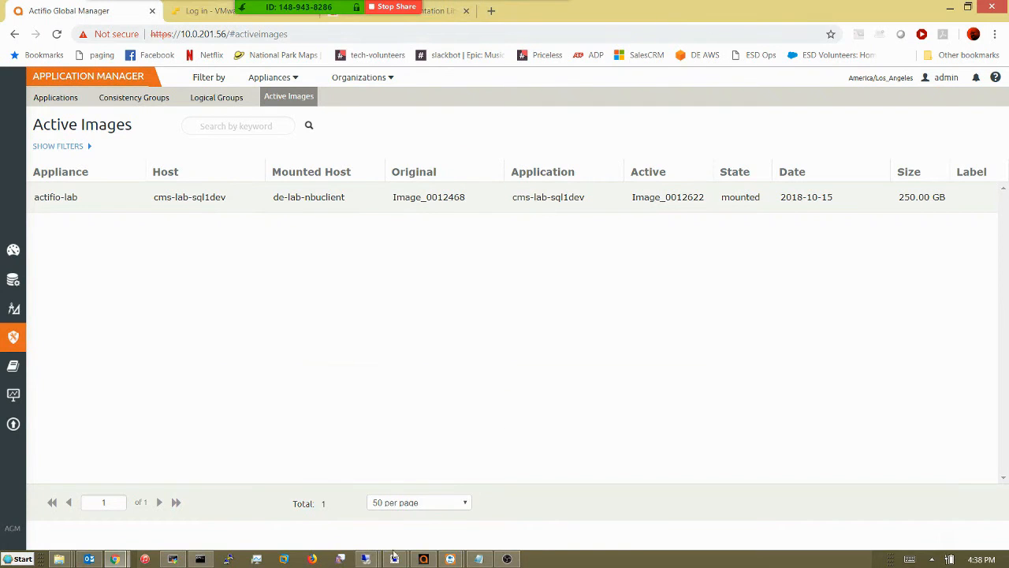
pyautogui.moveTo(376, 559)
pyautogui.click(324, 505)
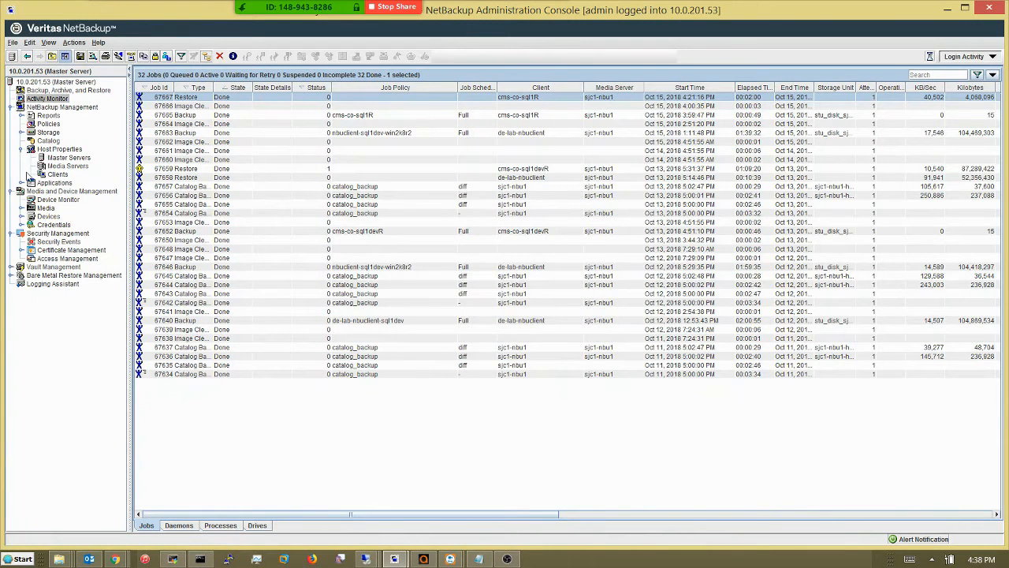
# Review de-lab-nbuclient's exclude lists under Host Properties > Clients and cancel without changes.
pyautogui.click(58, 174)
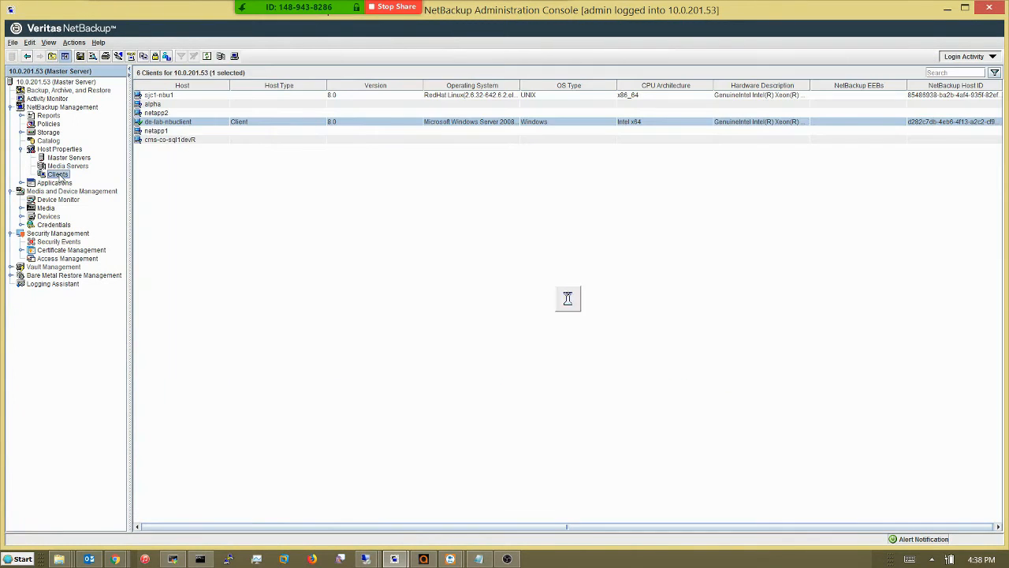
pyautogui.click(184, 121)
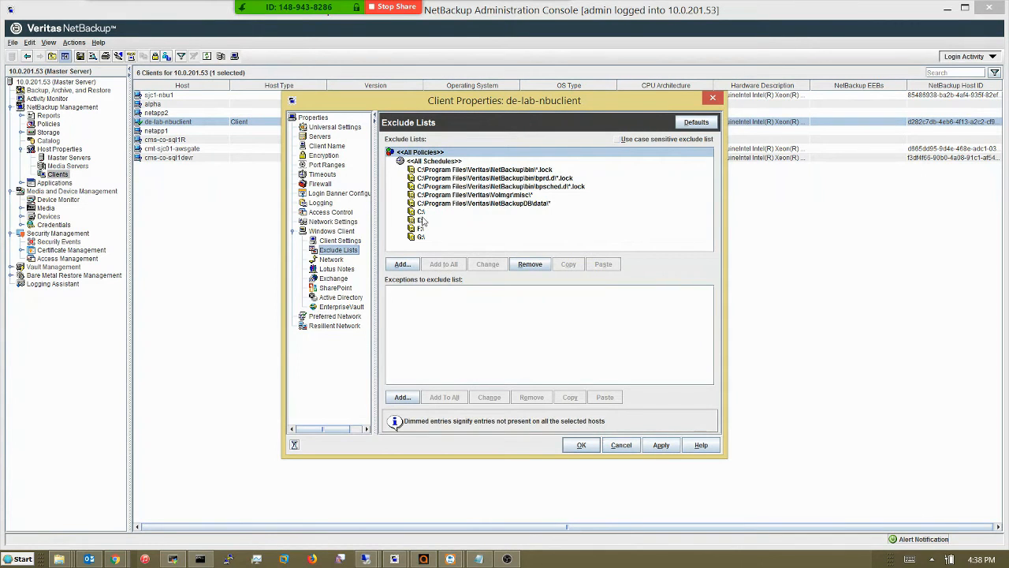
pyautogui.click(621, 446)
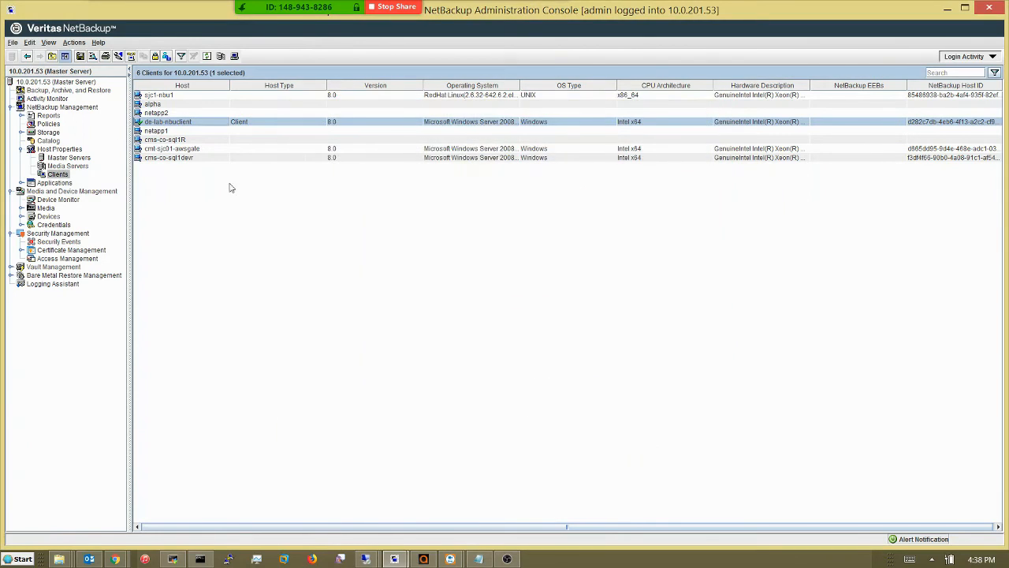
# Check policy nbuclient-sql1dev-win2k8r2 covers client de-lab-nbuclient and backs up ALL_LOCAL_DRIVES.
pyautogui.click(48, 125)
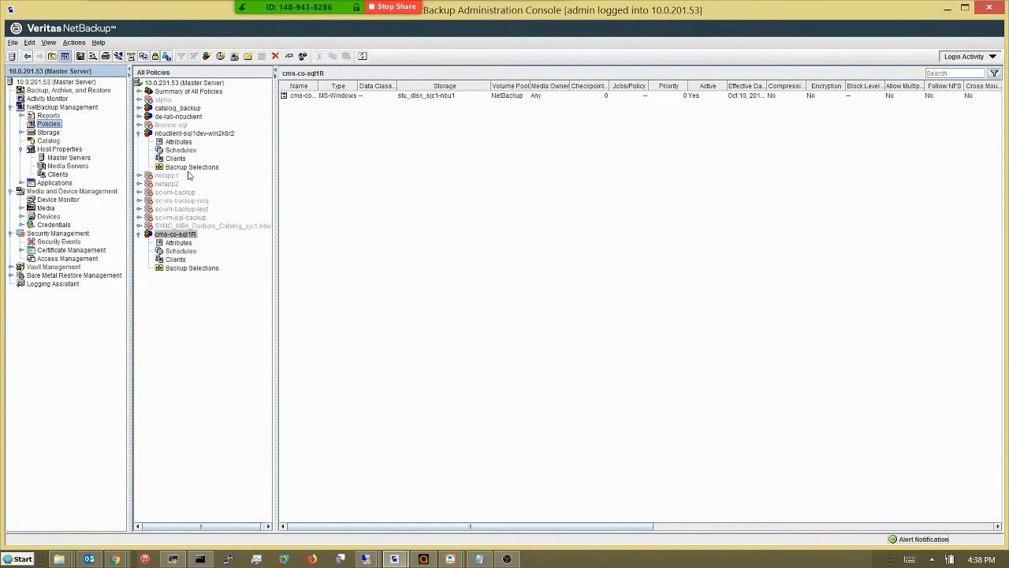
pyautogui.click(203, 135)
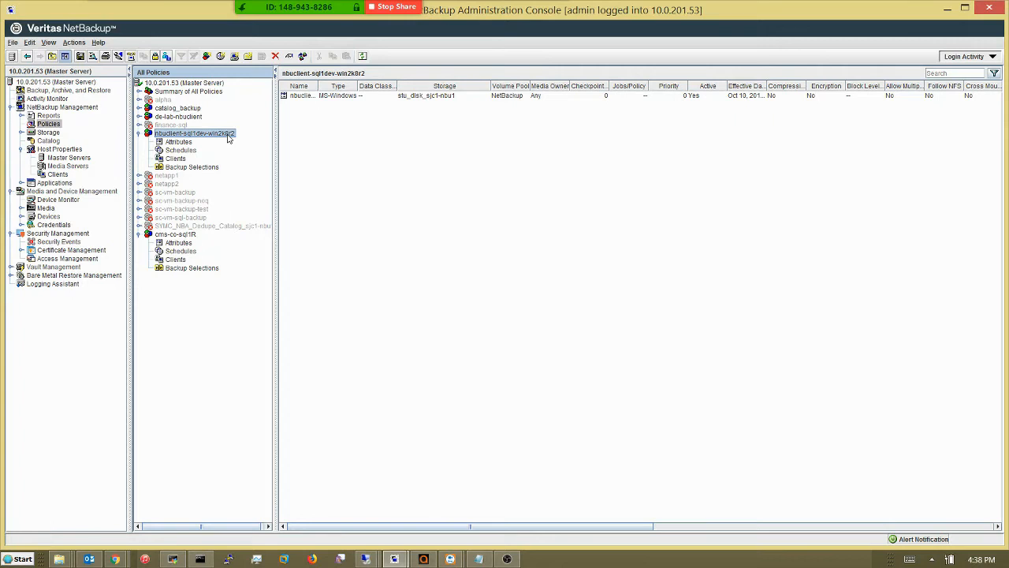
pyautogui.click(175, 159)
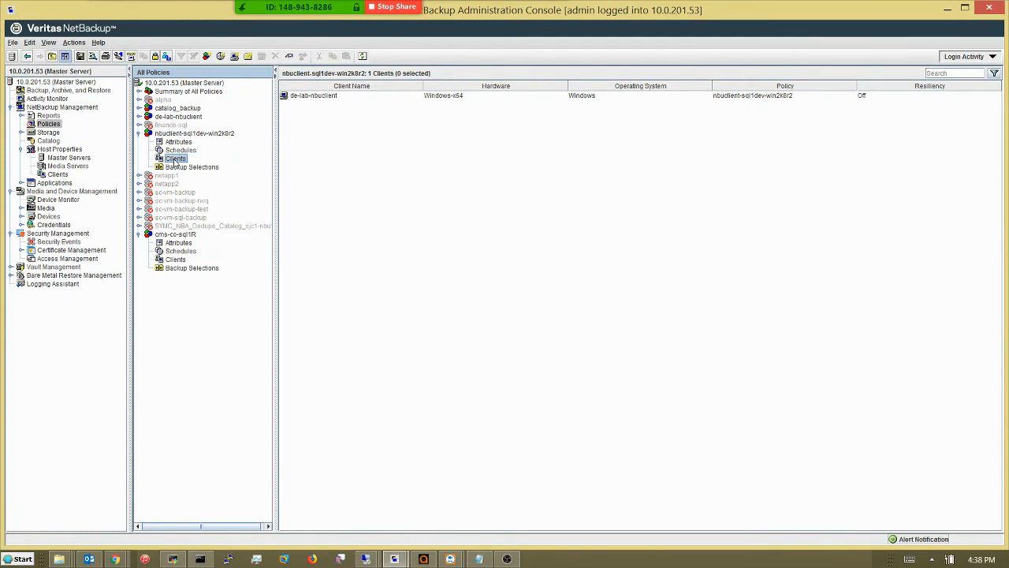
pyautogui.click(197, 168)
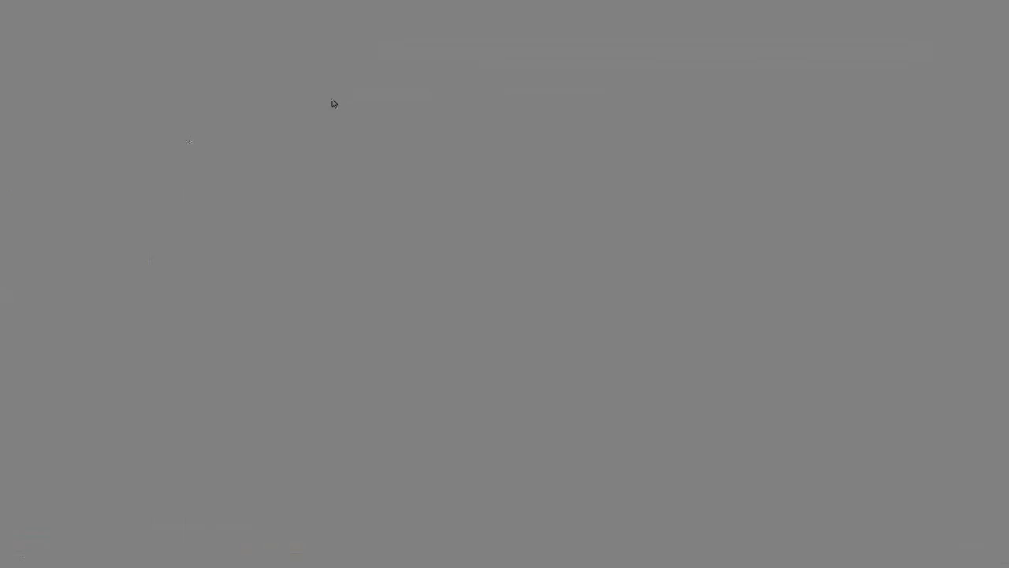
pyautogui.click(333, 98)
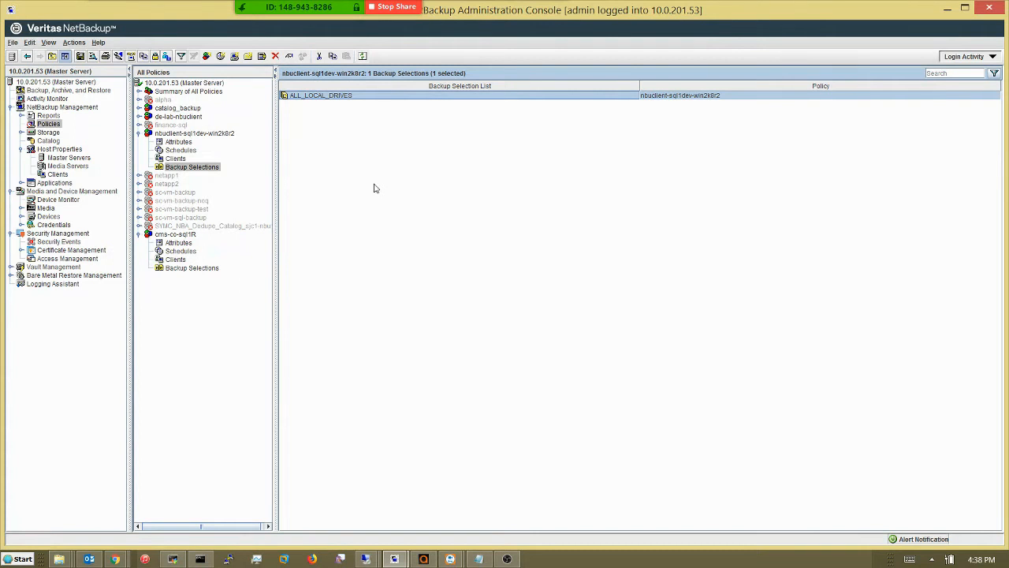
# Start a full manual backup of policy nbuclient-sql1dev-win2k8r2 for de-lab-nbuclient.
pyautogui.click(183, 134)
pyautogui.rightClick(182, 135)
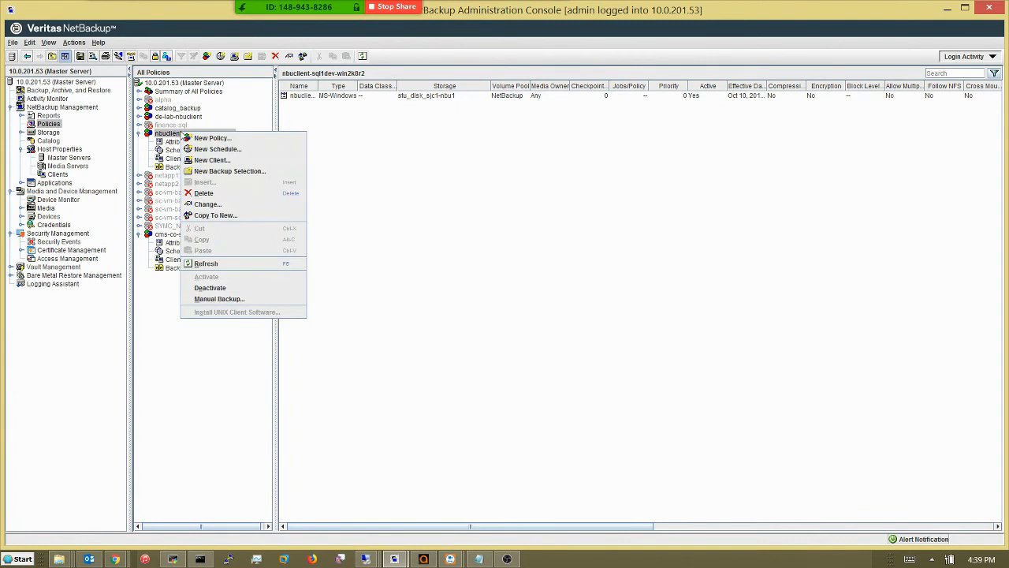
pyautogui.click(213, 294)
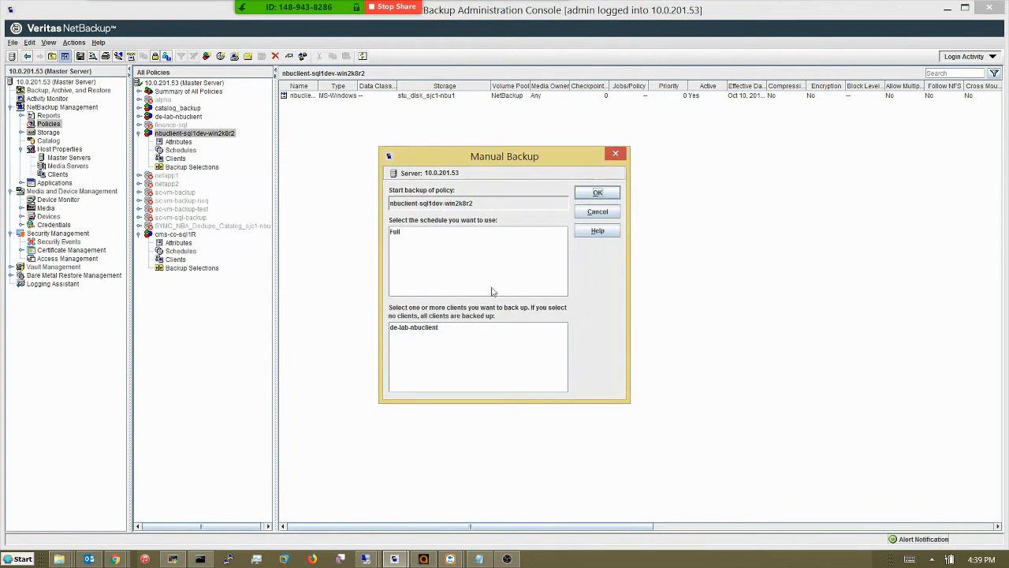
pyautogui.click(599, 193)
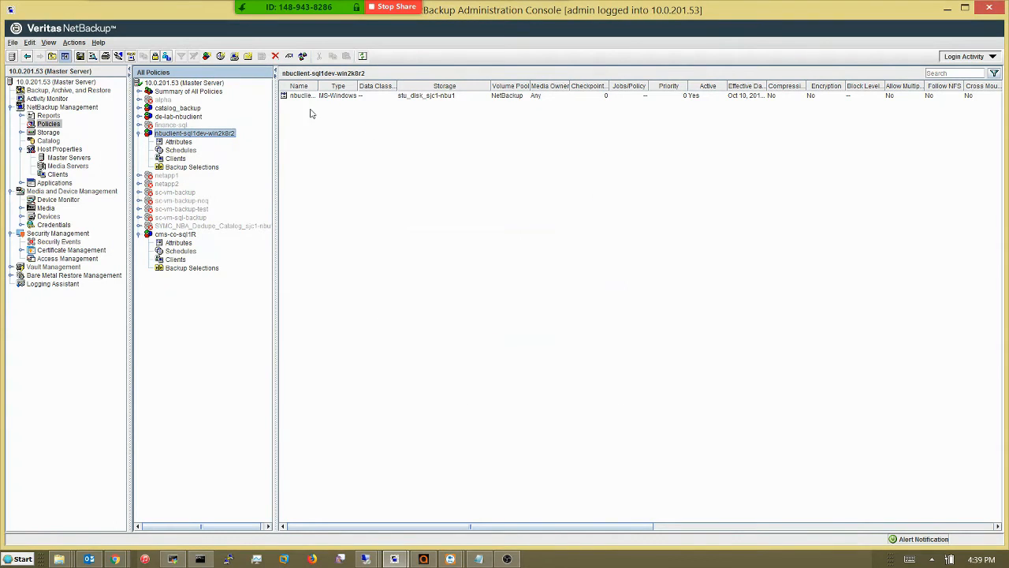
# Open the Detailed Status of backup job 67668 in Activity Monitor.
pyautogui.click(51, 99)
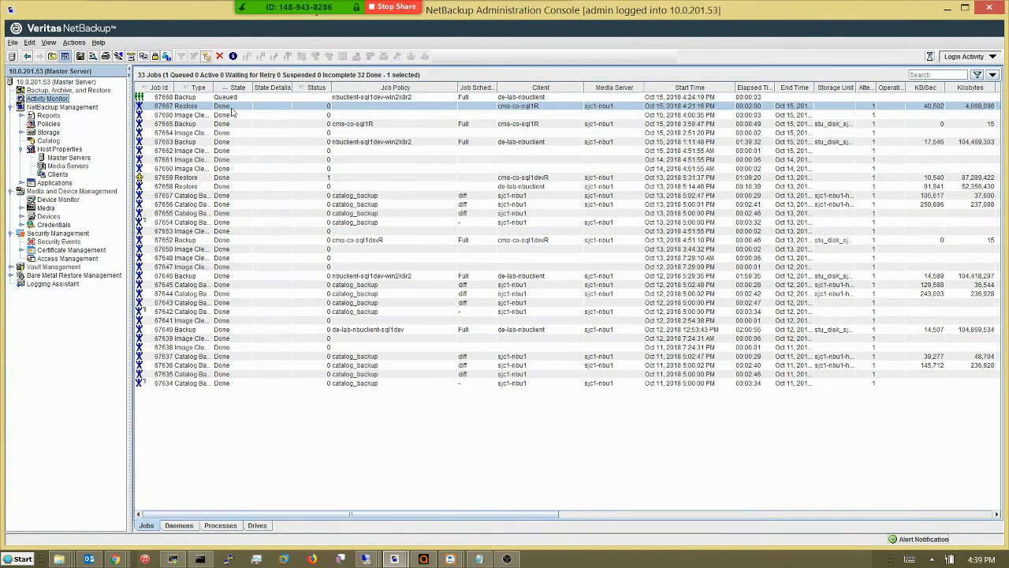
pyautogui.doubleClick(297, 97)
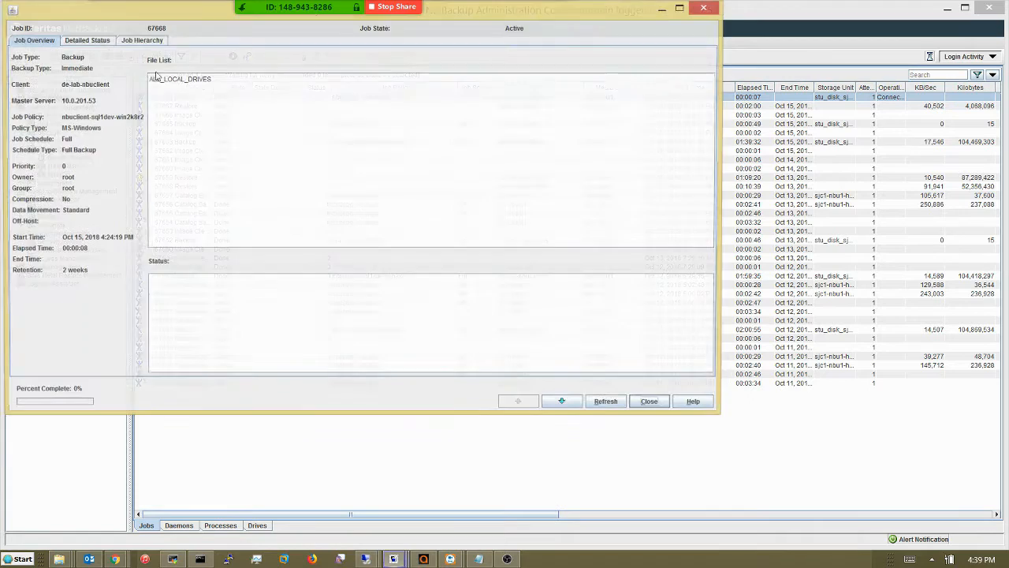
pyautogui.click(83, 43)
pyautogui.moveTo(145, 15); pyautogui.dragTo(279, 52)
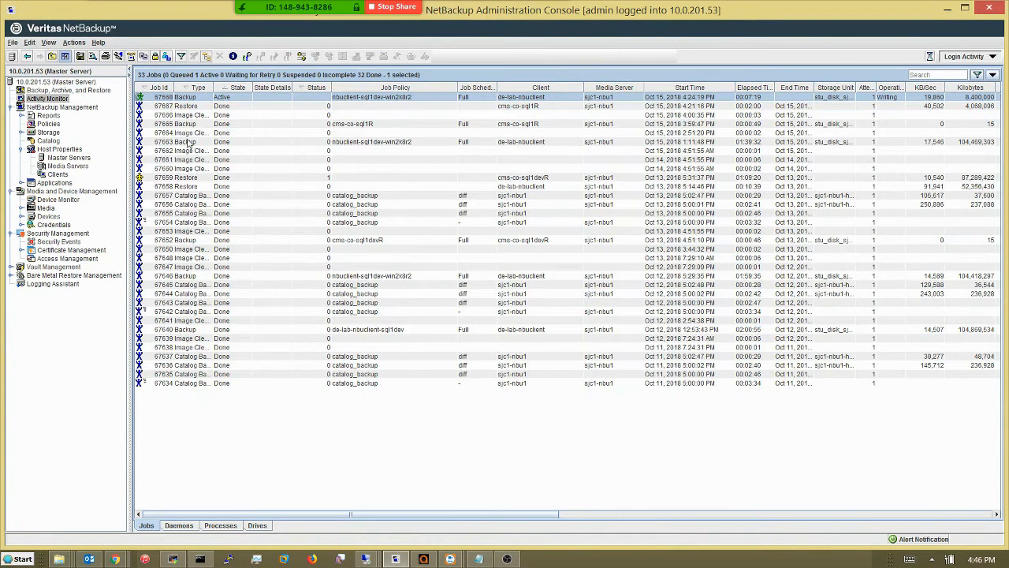
# In Backup, Archive, and Restore, add de-lab-nbuclient to the restore client list.
pyautogui.click(79, 90)
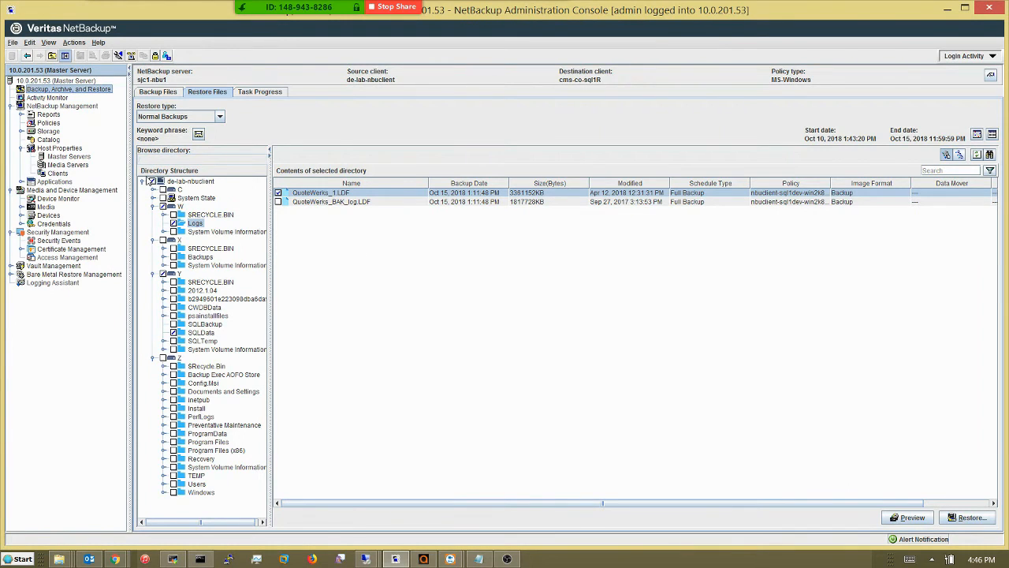
pyautogui.click(144, 182)
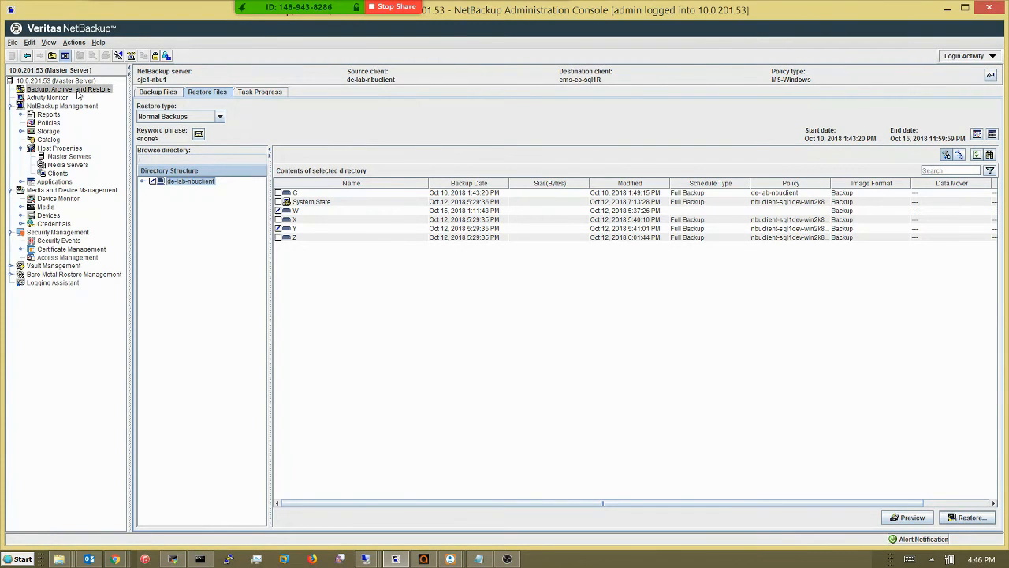
pyautogui.click(991, 74)
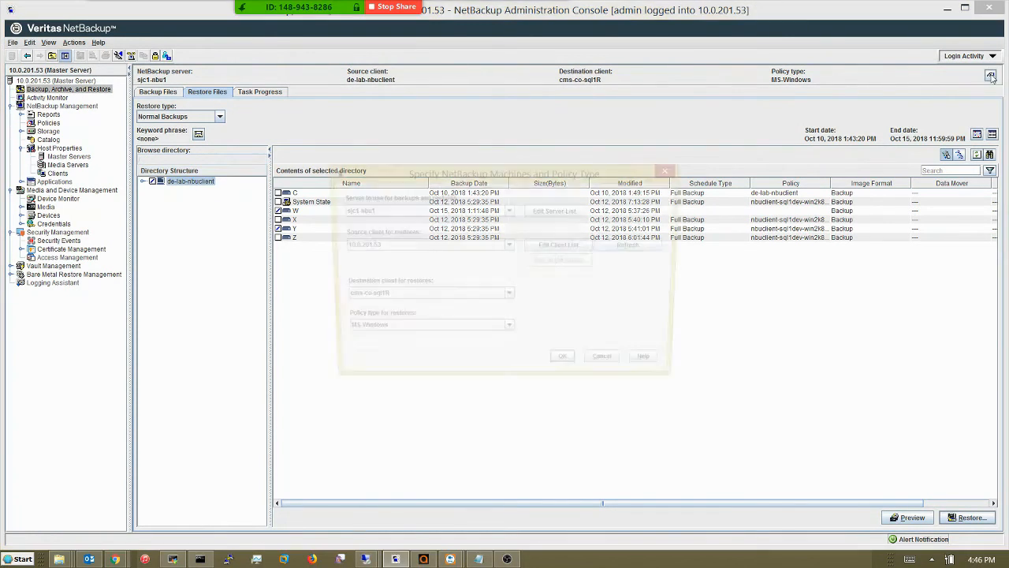
pyautogui.click(561, 245)
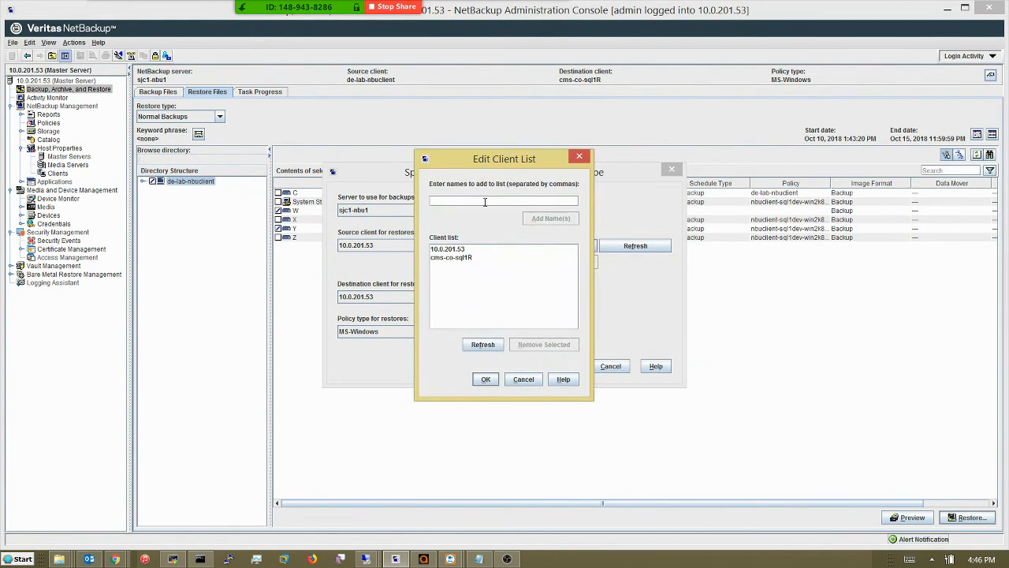
pyautogui.click(485, 202)
pyautogui.write('de-lab-nbuclient')
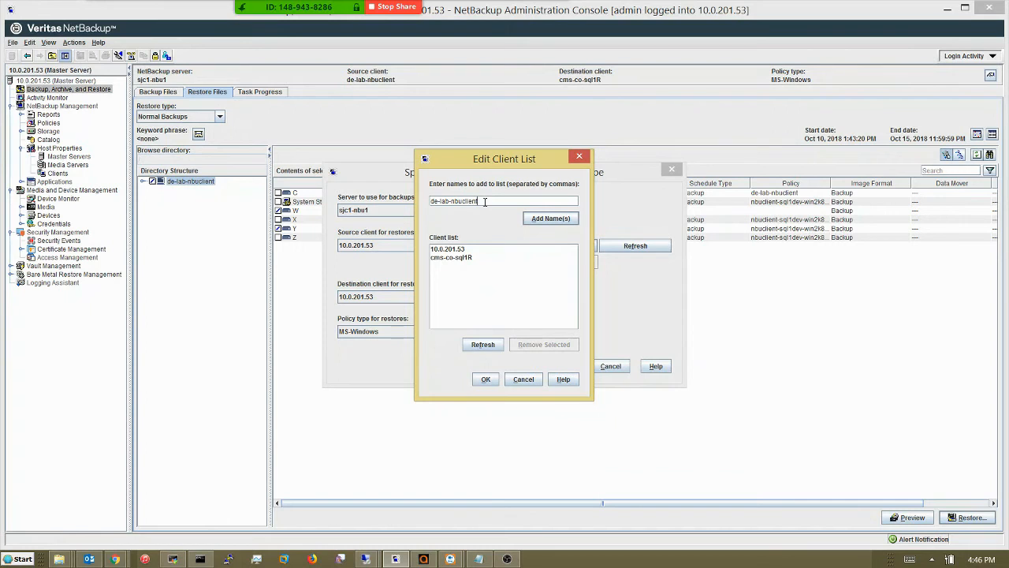
pyautogui.click(556, 219)
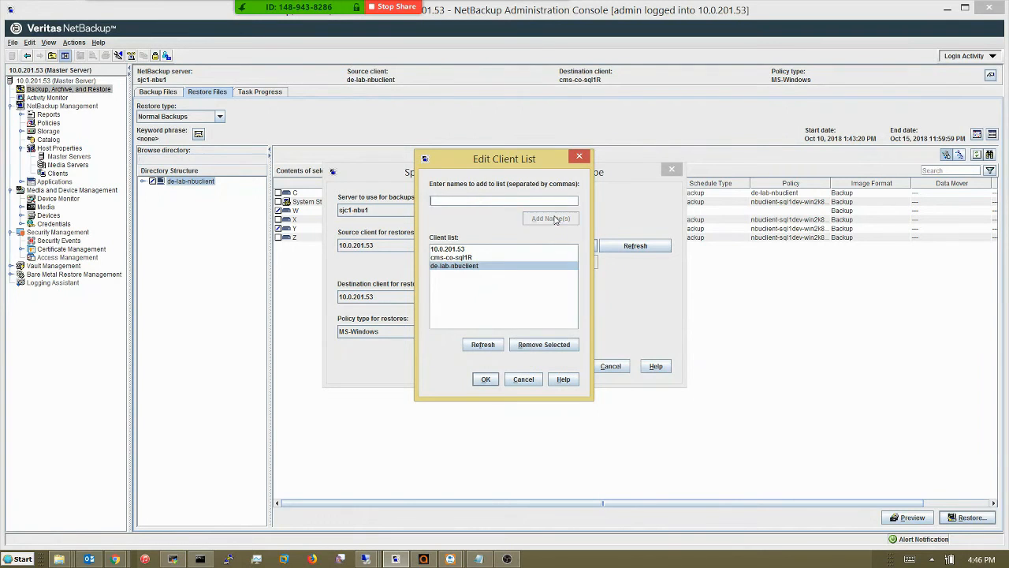
pyautogui.click(488, 379)
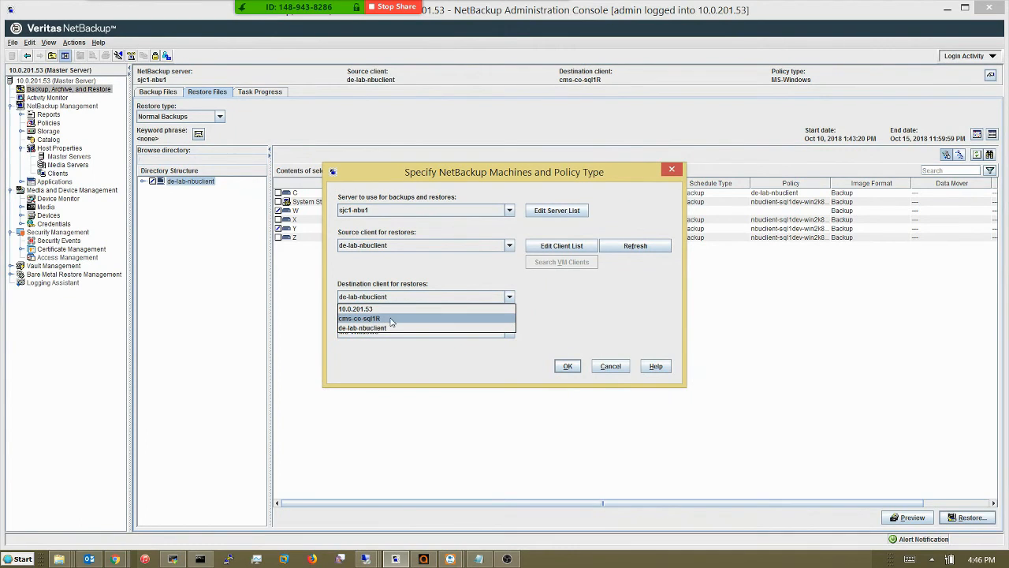
# Set cms-co-sql1R as the restore destination and clear de-lab-nbuclient's drive selections.
pyautogui.click(391, 318)
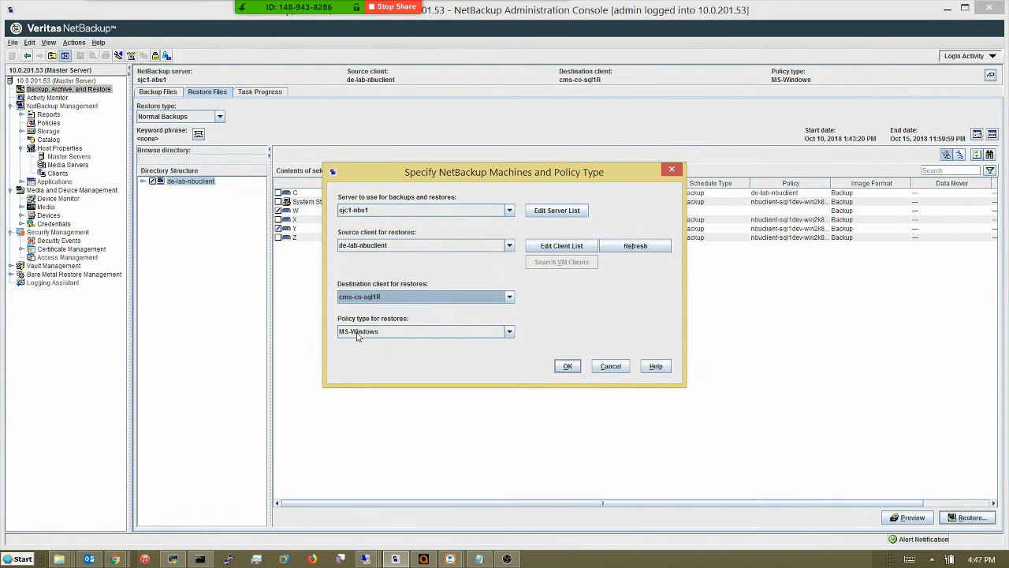
pyautogui.click(566, 367)
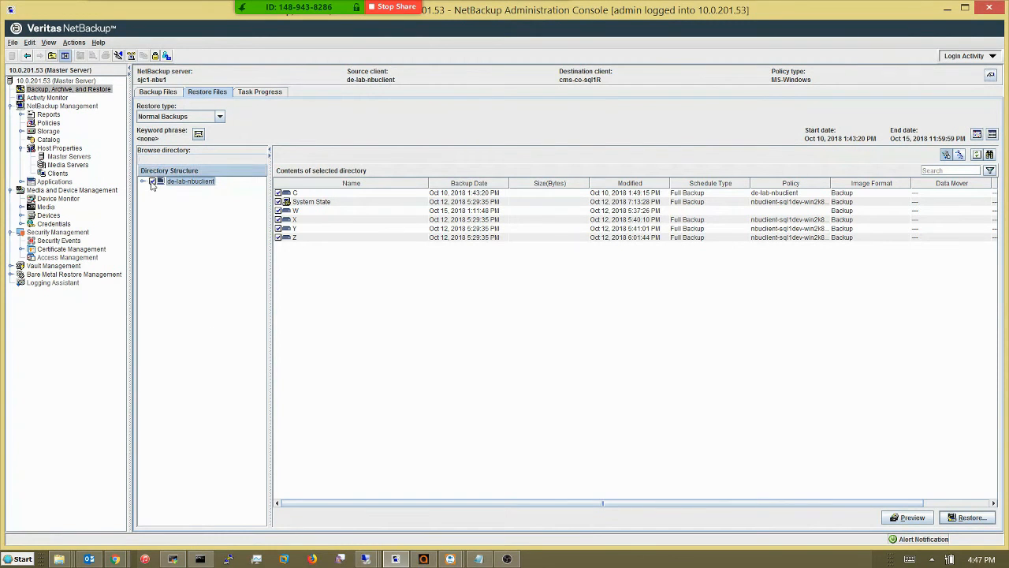
pyautogui.click(152, 182)
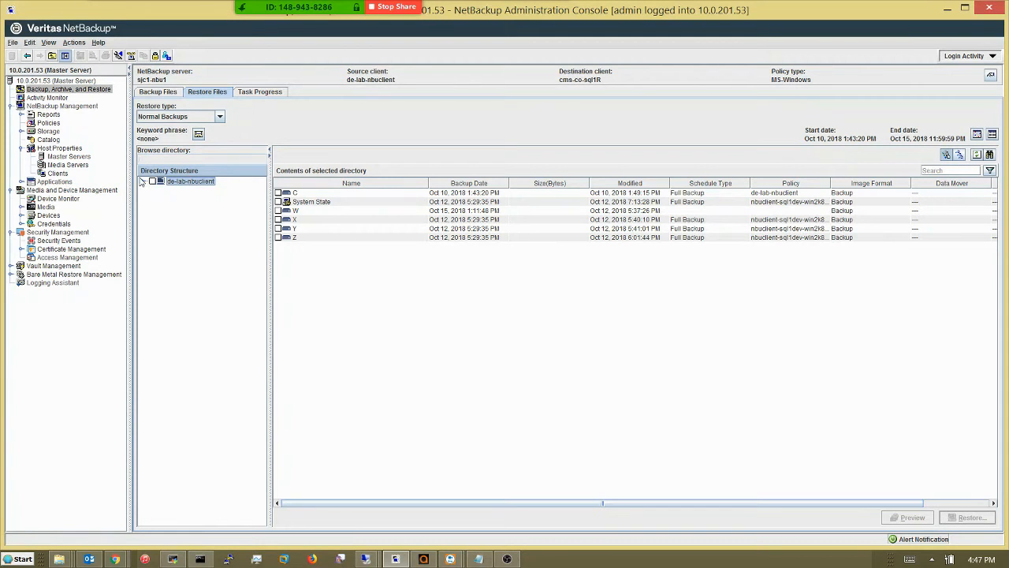
# On de-lab-nbuclient, mark QuoteWerks.mdf in Y:\SQLData and QuoteWerks_1.LDF in W:\Logs for restore.
pyautogui.click(143, 181)
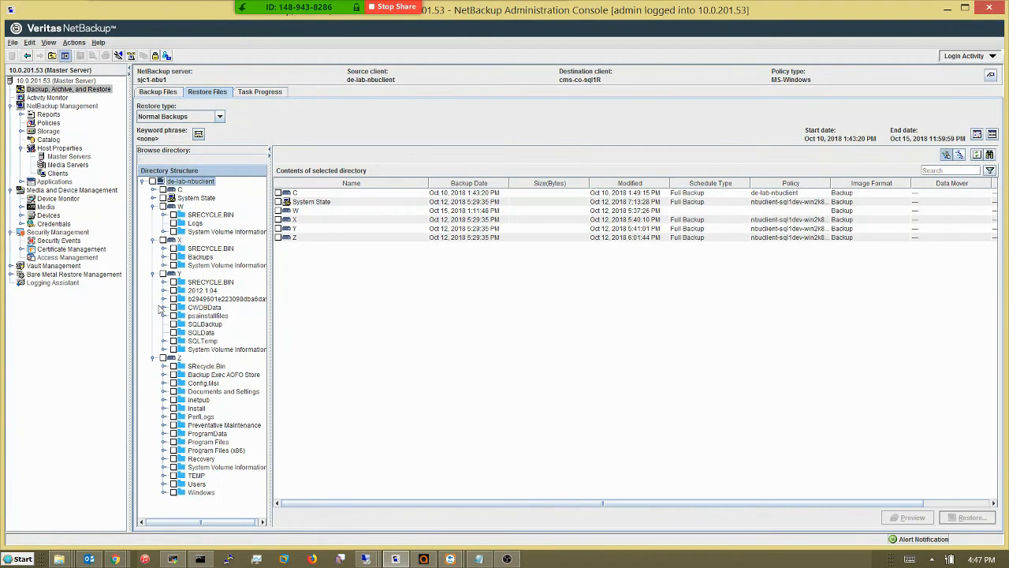
pyautogui.click(195, 333)
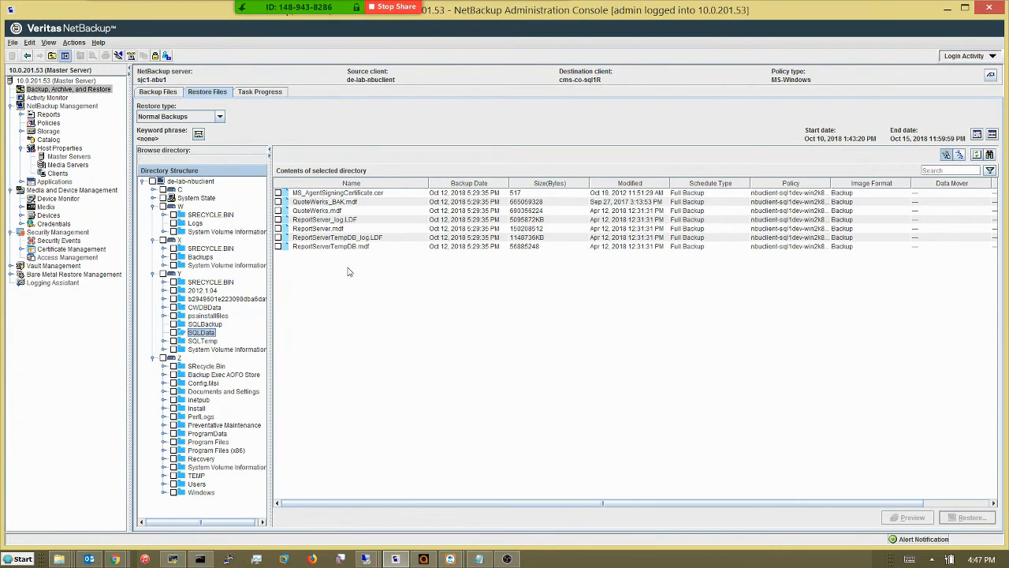
pyautogui.click(278, 211)
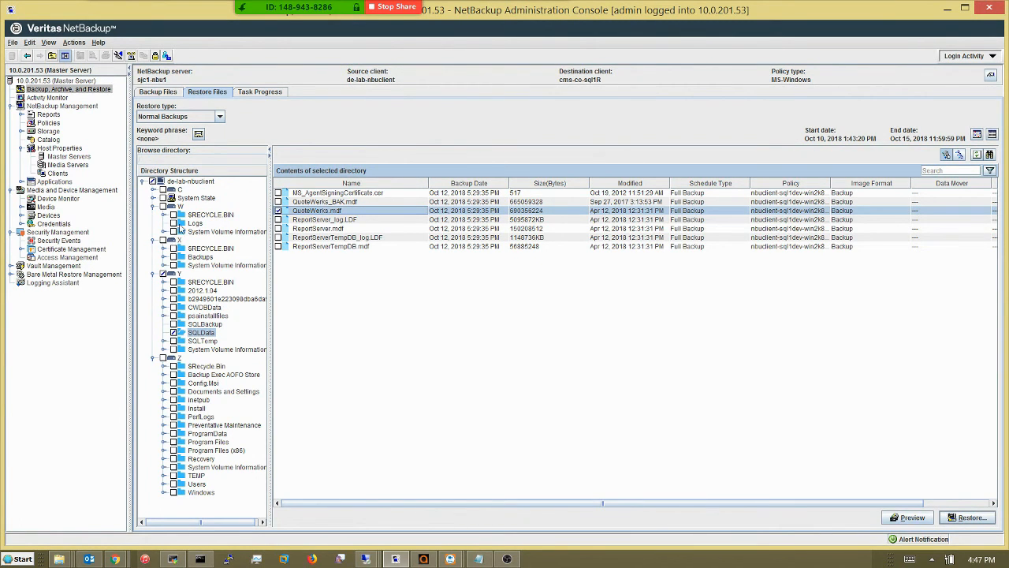
pyautogui.click(192, 224)
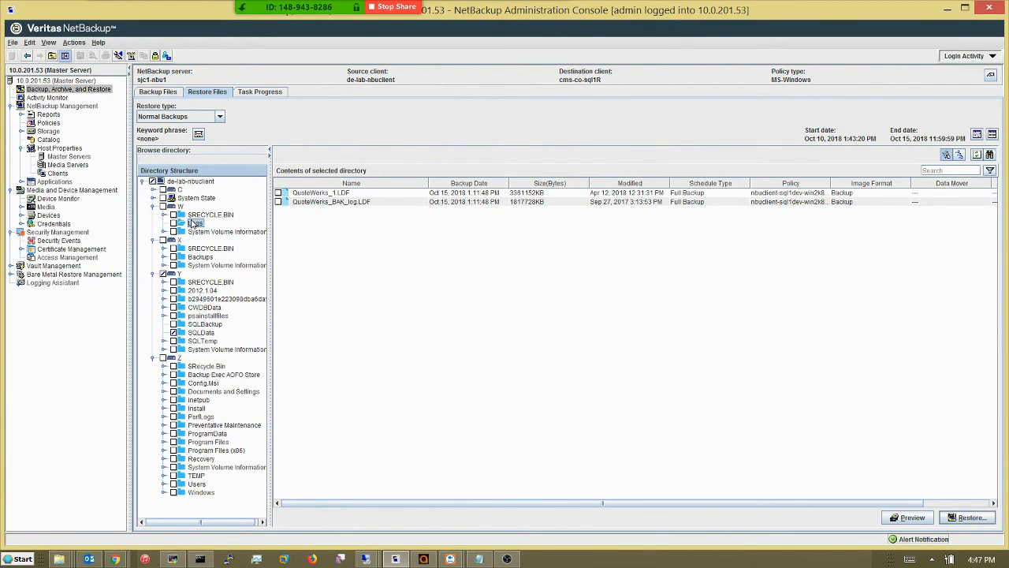
pyautogui.click(278, 193)
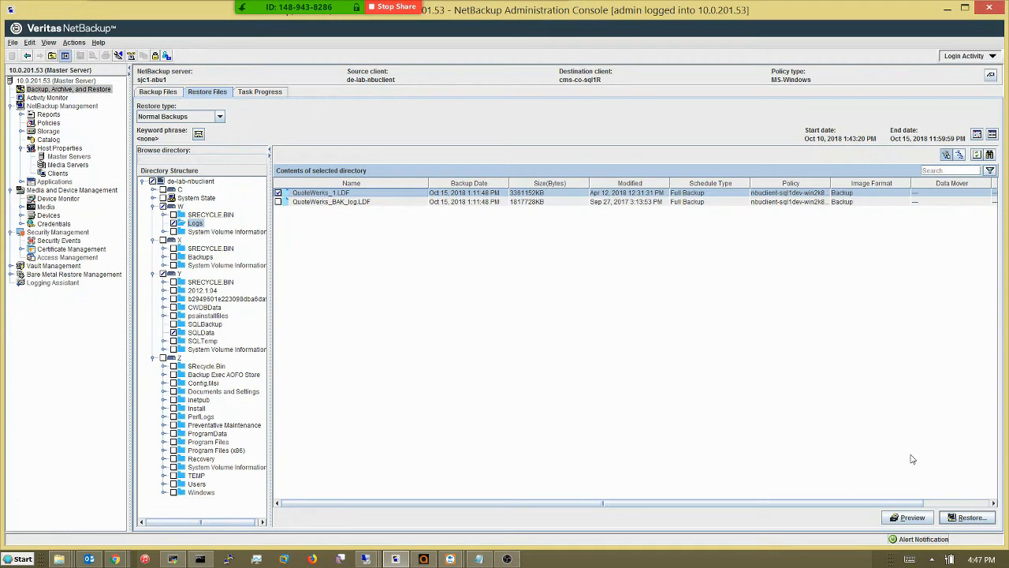
# Start restoring the marked files to different locations, then switch to the 10.0.201.55 remote desktop.
pyautogui.click(972, 518)
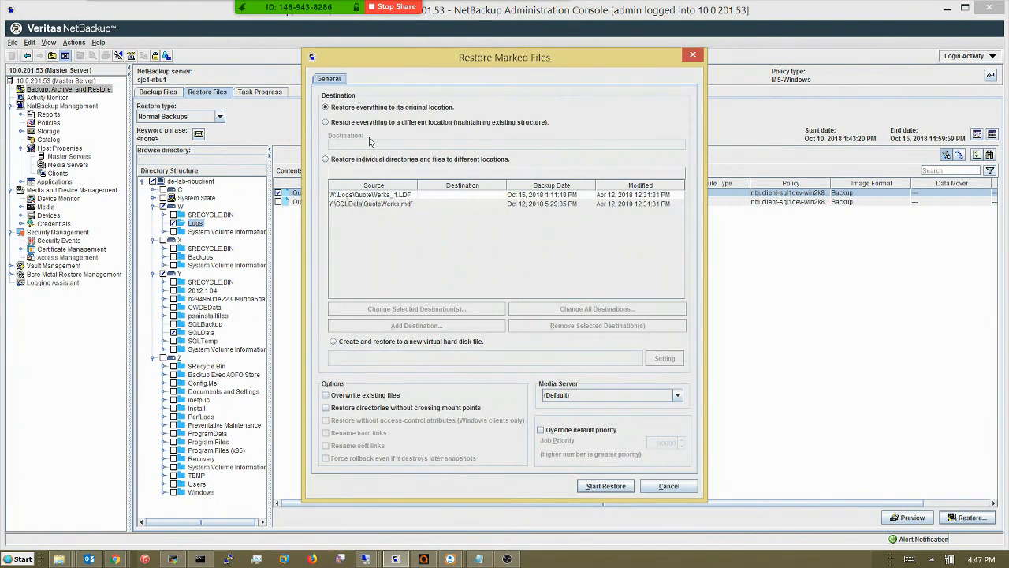
pyautogui.click(326, 160)
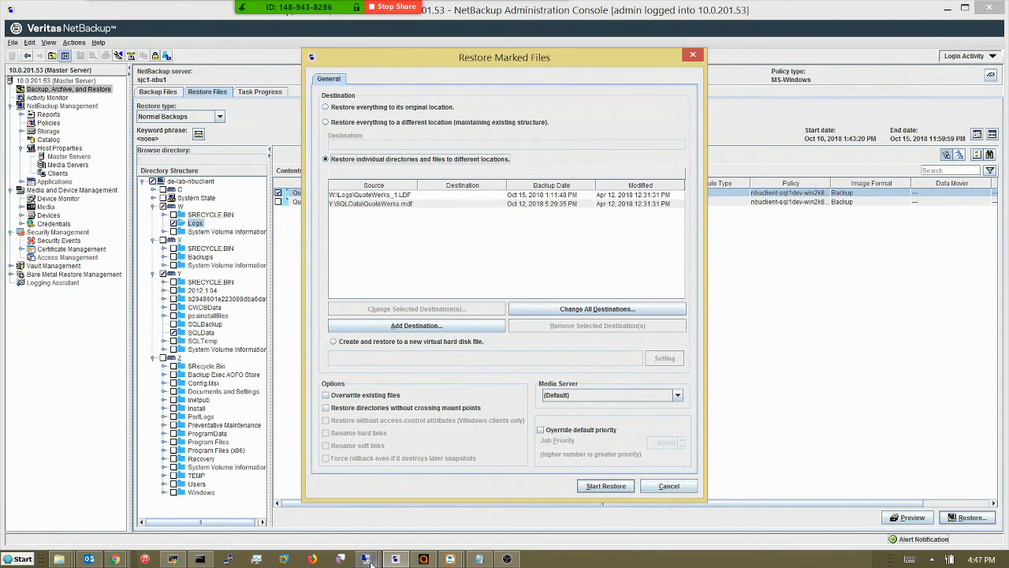
pyautogui.moveTo(365, 558)
pyautogui.click(562, 515)
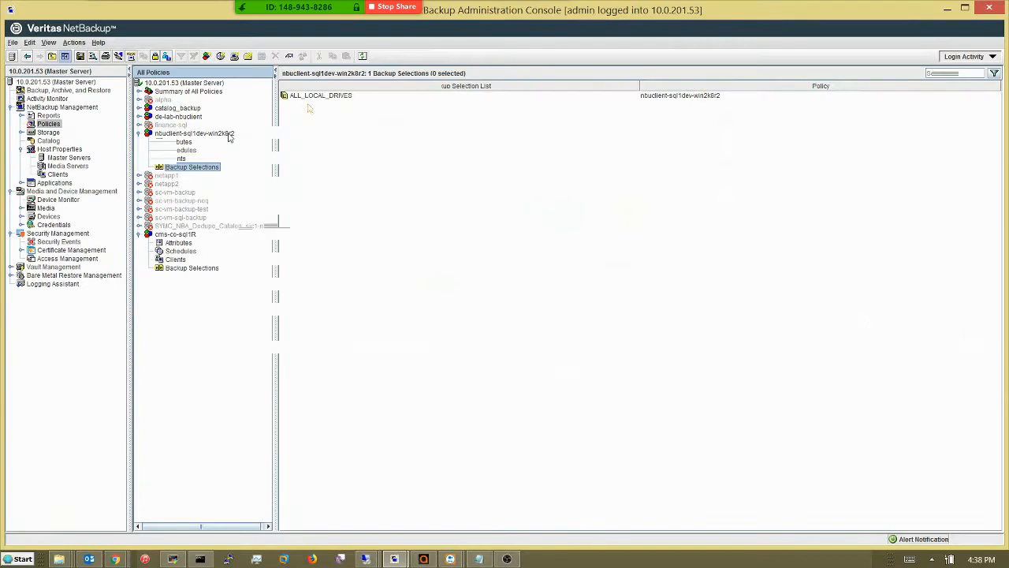
# Enlarge the Explorer window and expand SQL_DBs (E:) and SQL Logs (G:) to show SQLData and Logs.
pyautogui.moveTo(165, 150); pyautogui.dragTo(501, 76)
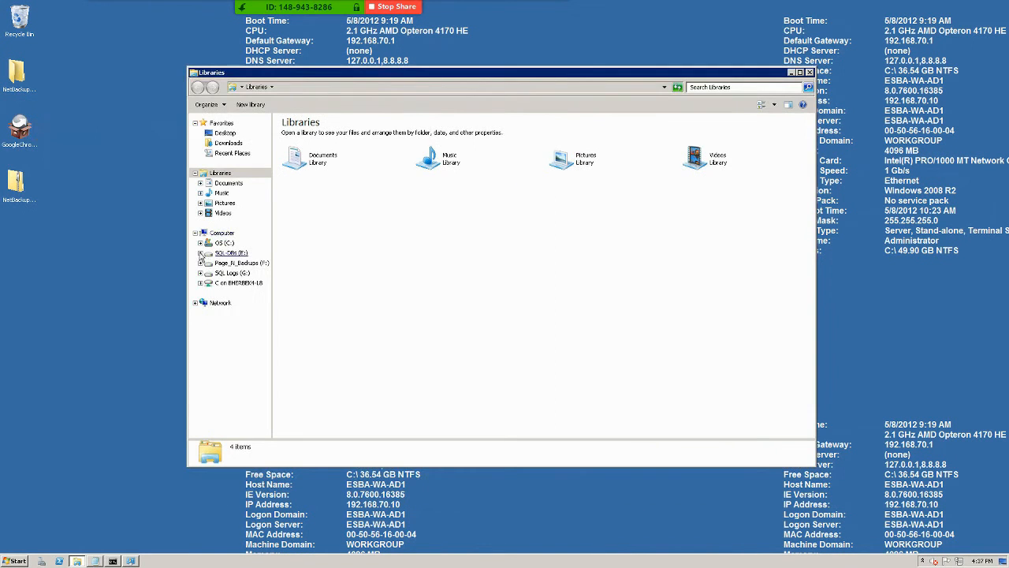
pyautogui.click(201, 254)
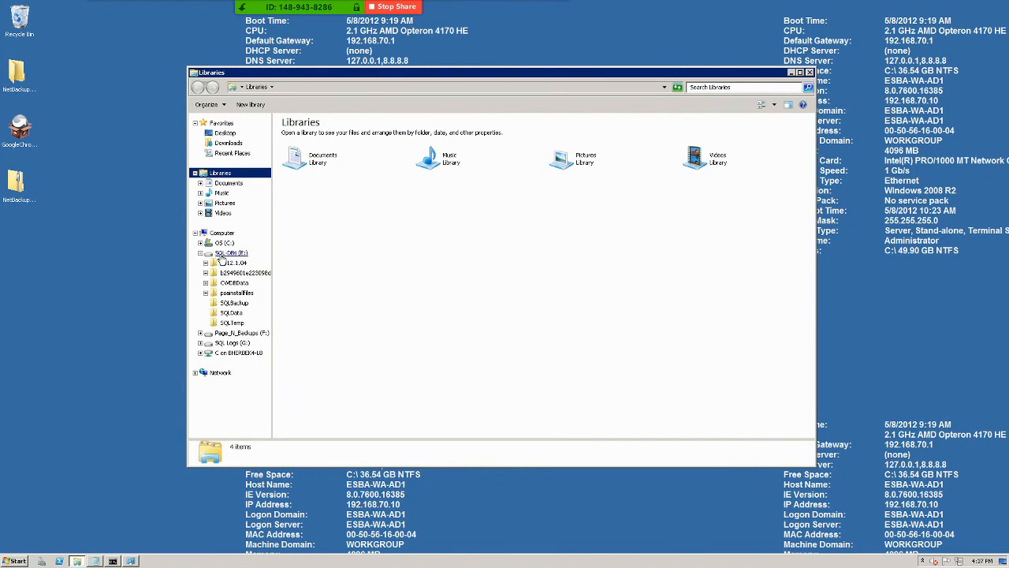
pyautogui.click(200, 343)
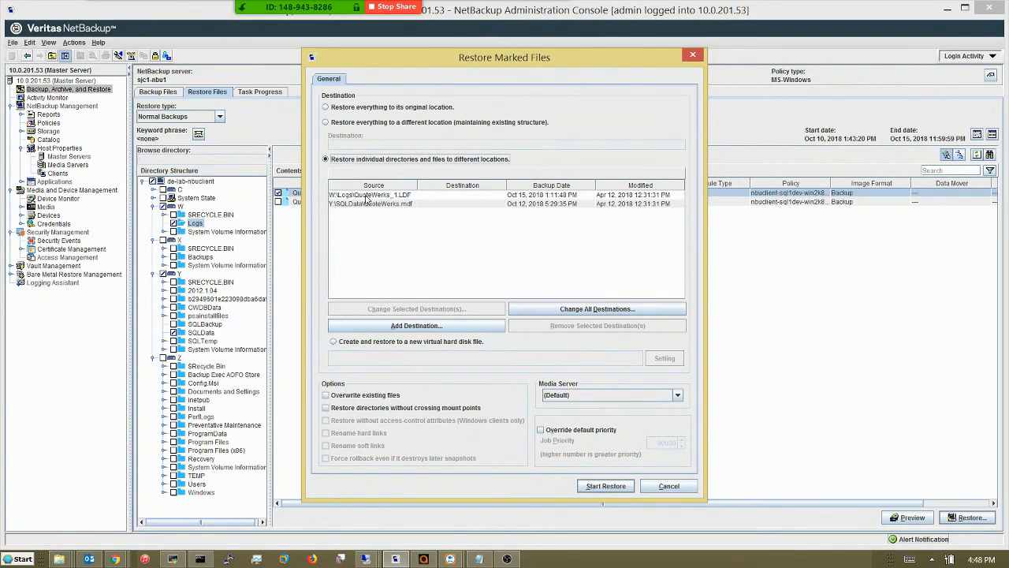
# Redirect QuoteWerks.mdf to E:\SQLData and QuoteWerks_1.LDF to G:\Logs as restore destinations.
pyautogui.click(361, 204)
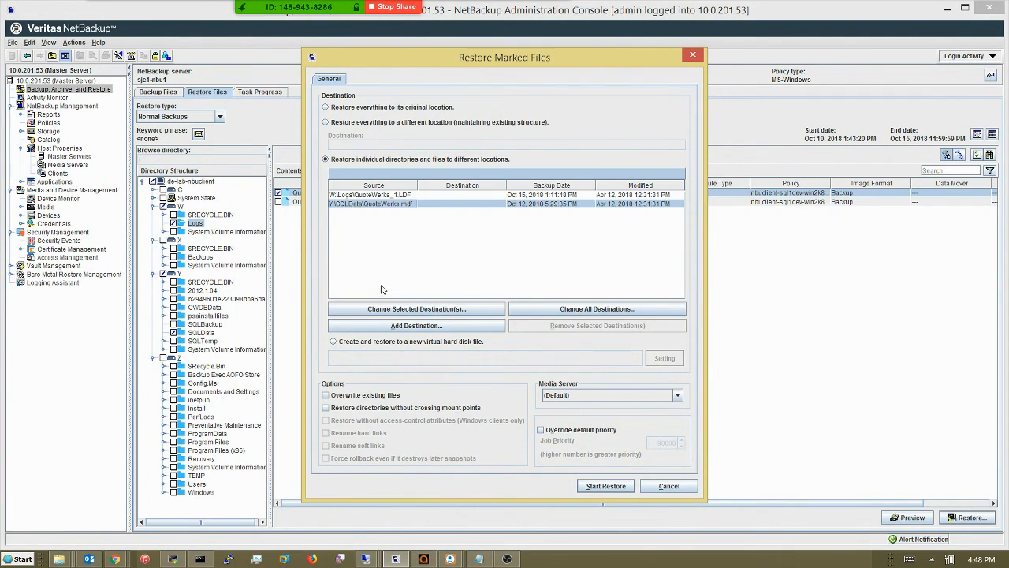
pyautogui.click(392, 310)
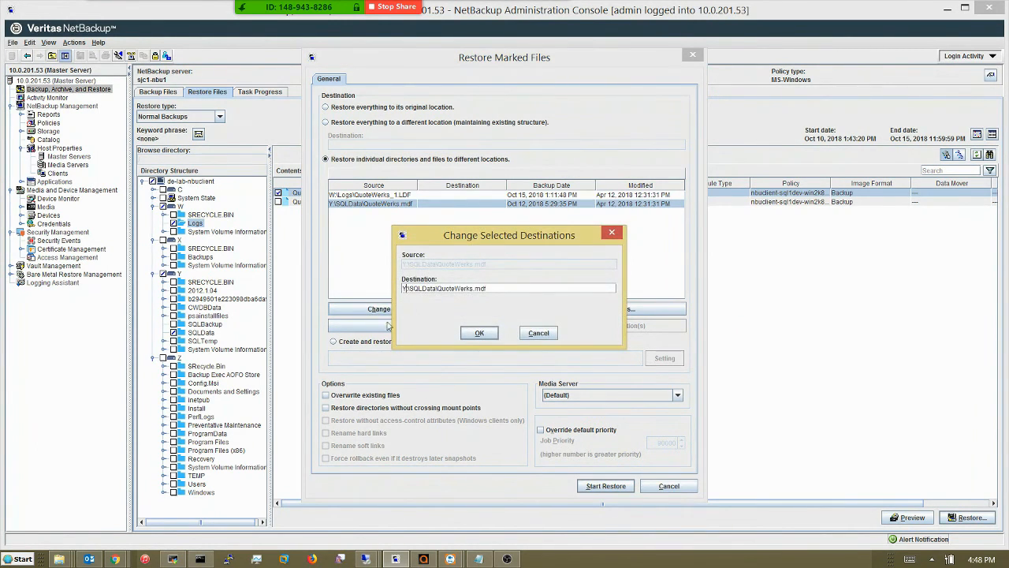
pyautogui.press('BackSpace')
pyautogui.write('E')
pyautogui.click(479, 332)
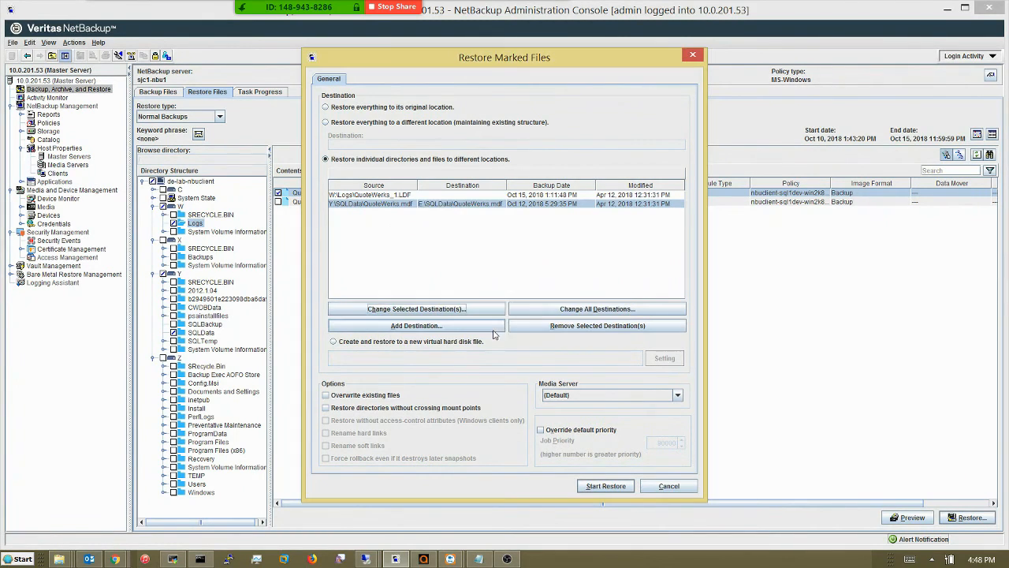
pyautogui.click(376, 196)
pyautogui.click(403, 309)
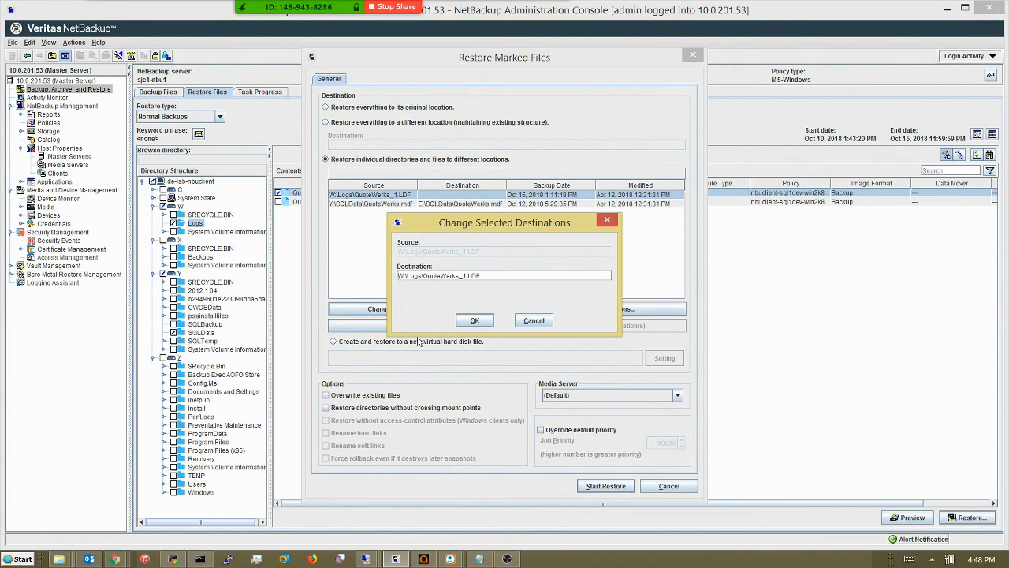
pyautogui.press('Delete')
pyautogui.write('G')
pyautogui.click(474, 320)
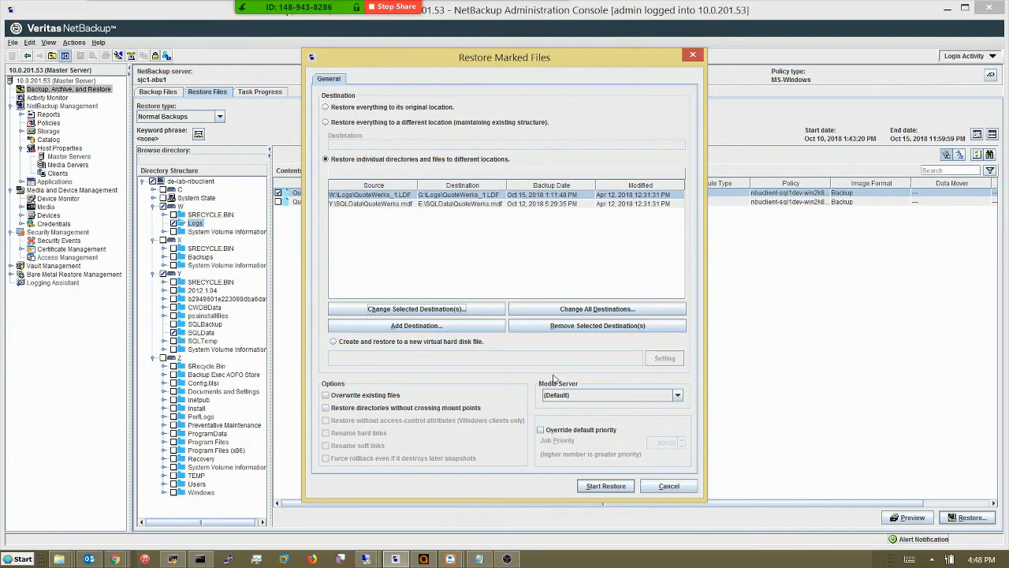
# Start the restore and choose to view the job's progress.
pyautogui.click(604, 486)
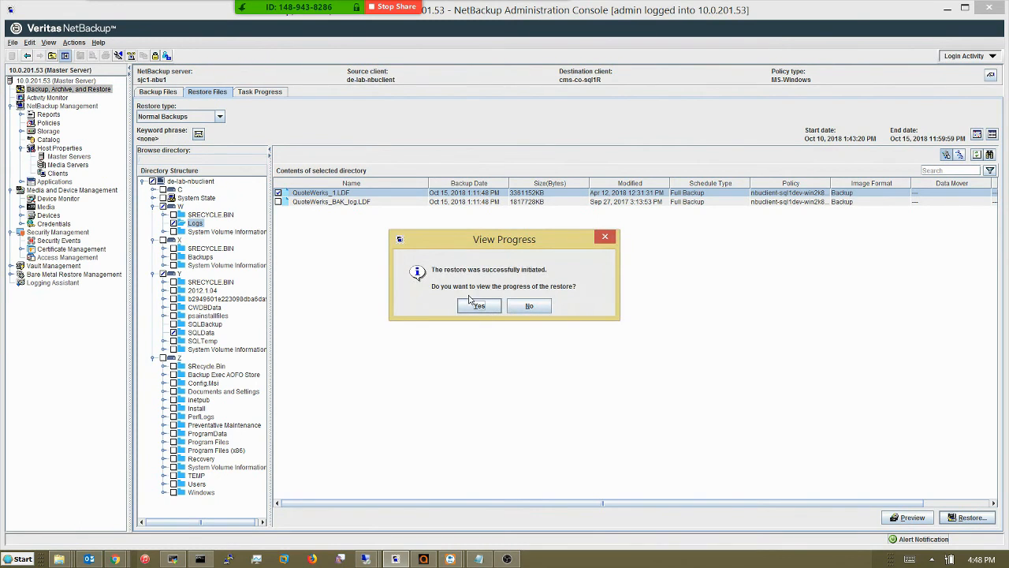
pyautogui.click(478, 307)
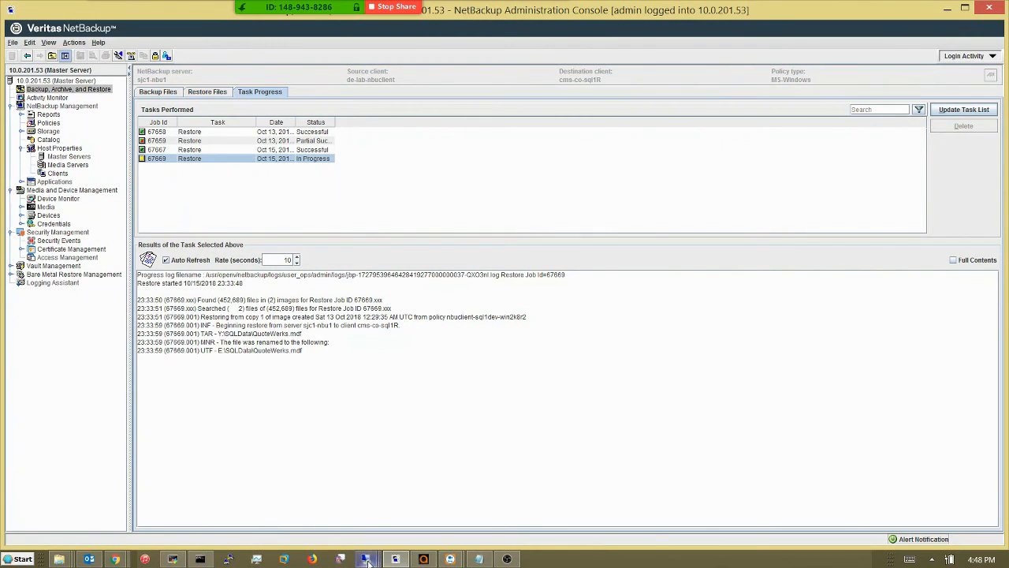
pyautogui.moveTo(367, 561)
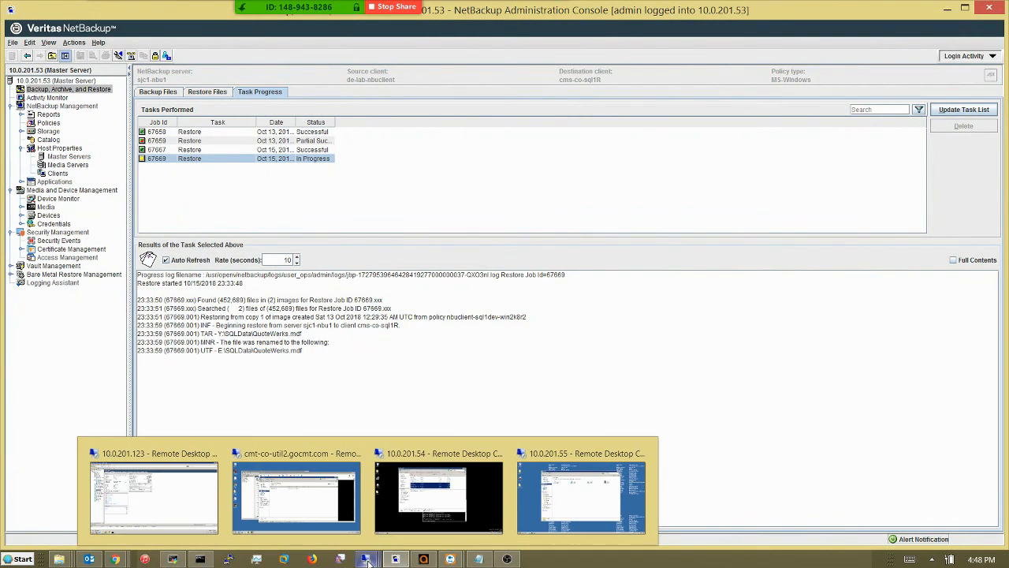
# On the remote desktop, confirm QuoteWerks.mdf is in E:\SQLData, then minimize the session.
pyautogui.click(551, 502)
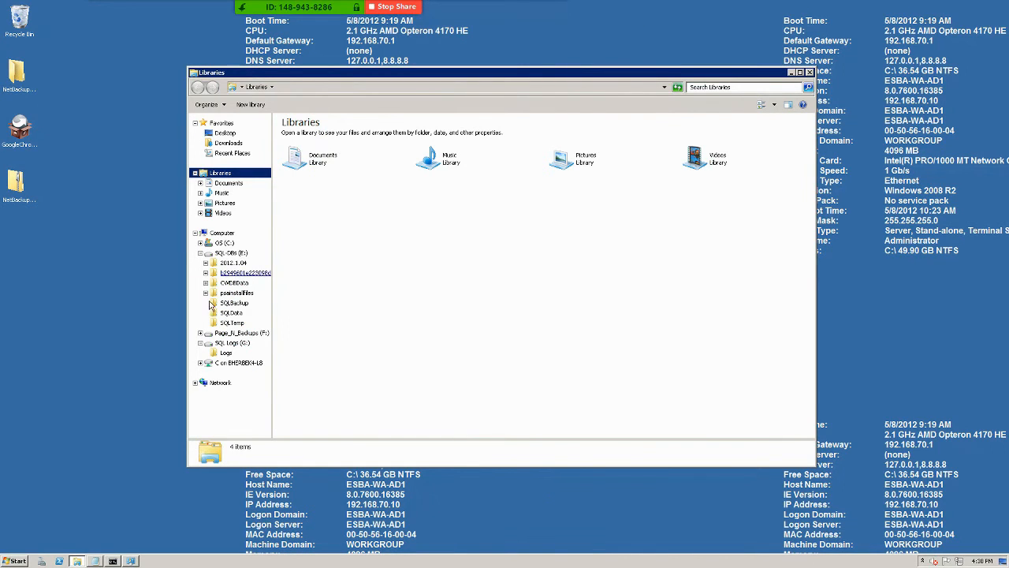
pyautogui.click(232, 313)
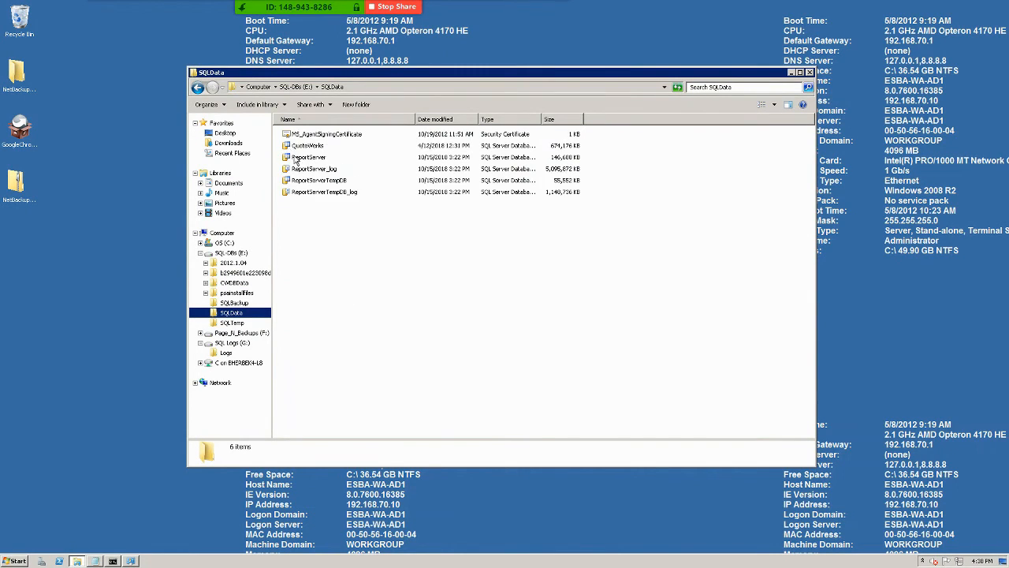
pyautogui.click(305, 145)
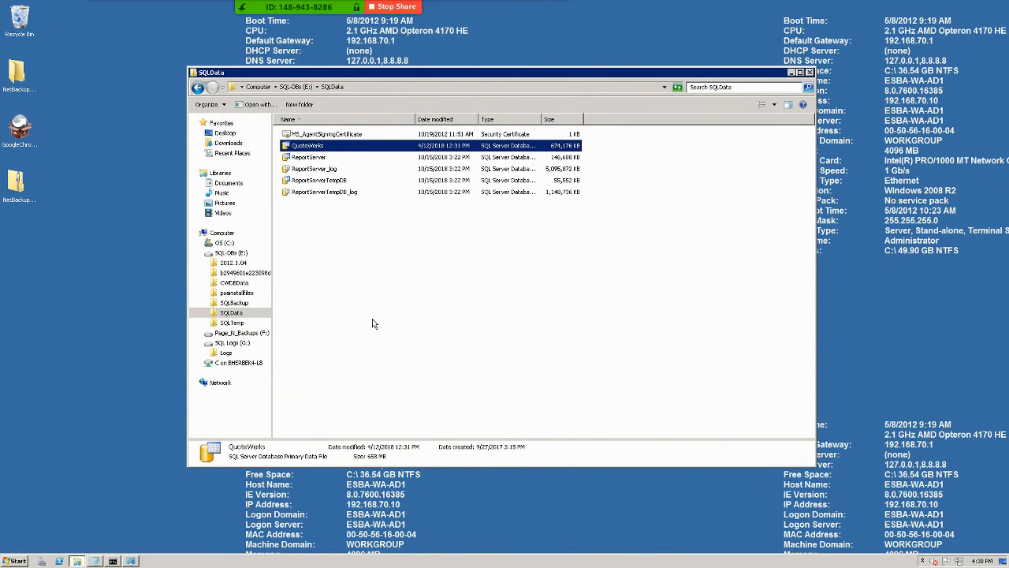
pyautogui.moveTo(626, 6)
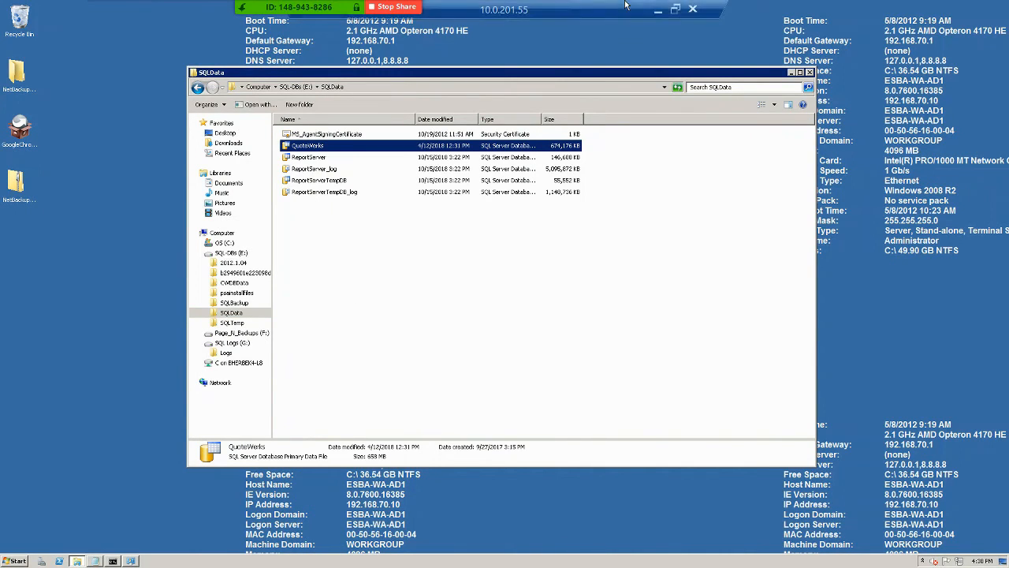
pyautogui.click(655, 10)
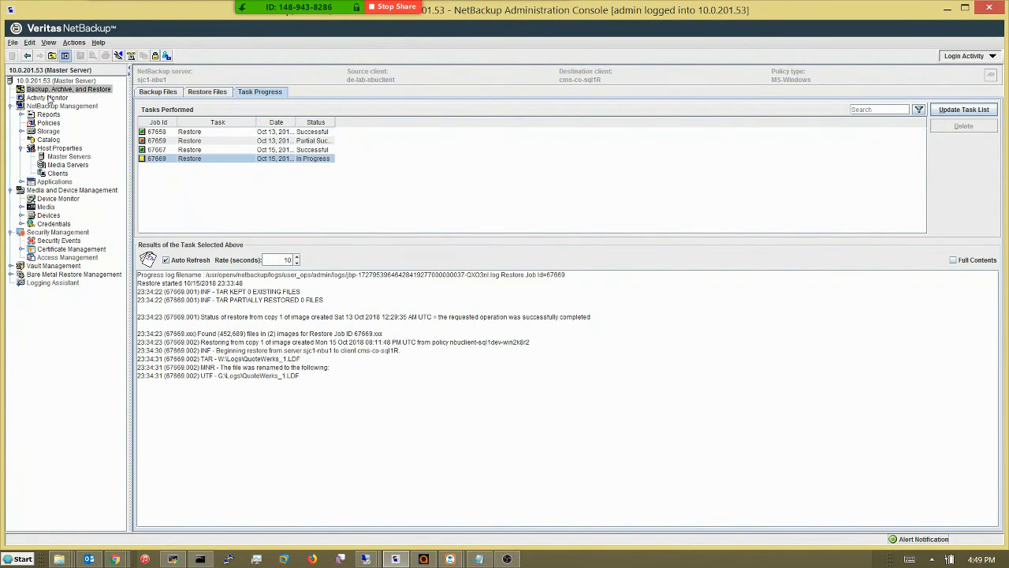
# Open restore job 67669's Detailed Status in Activity Monitor to confirm it completed successfully.
pyautogui.click(48, 98)
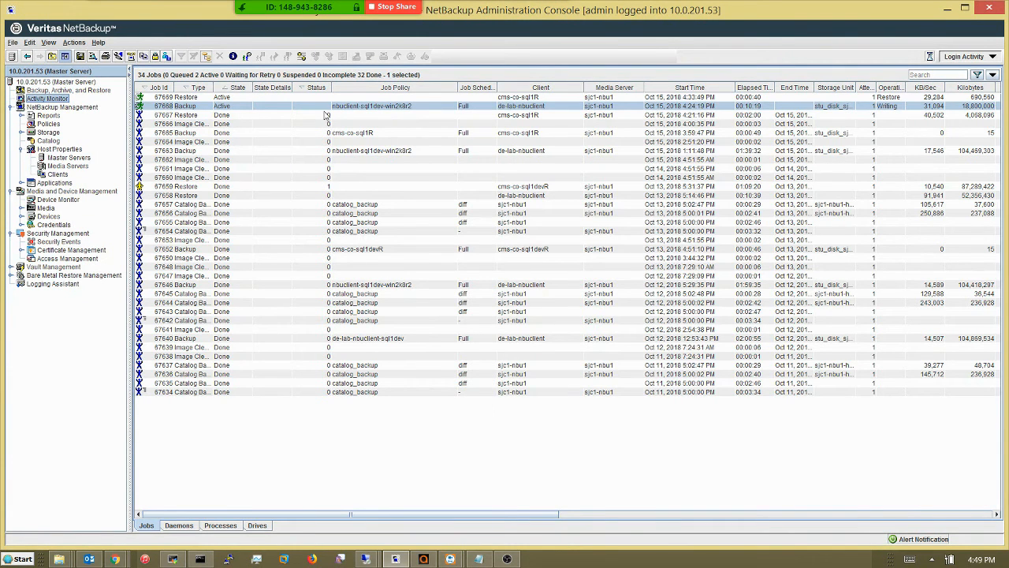
pyautogui.doubleClick(210, 96)
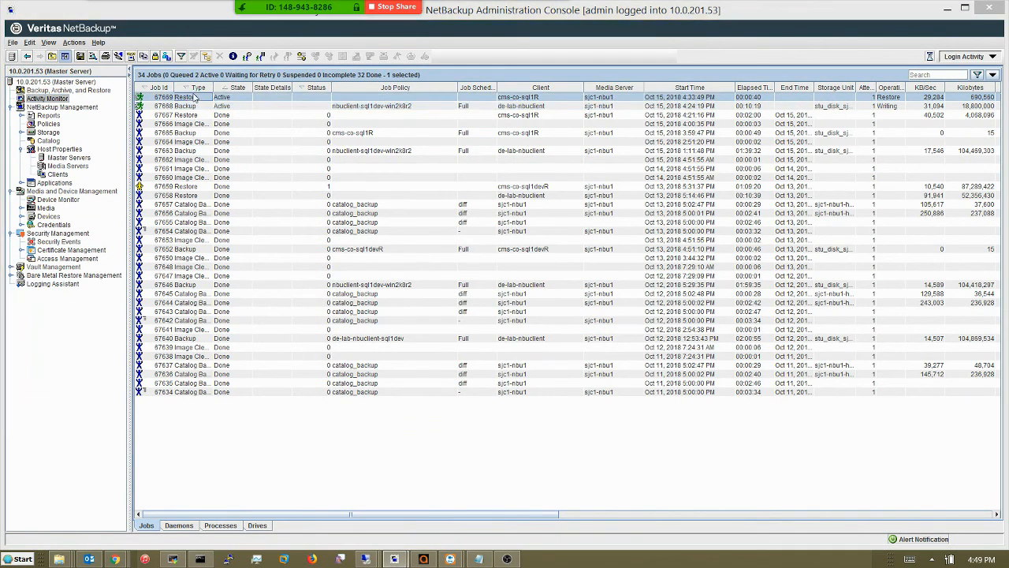
pyautogui.click(85, 56)
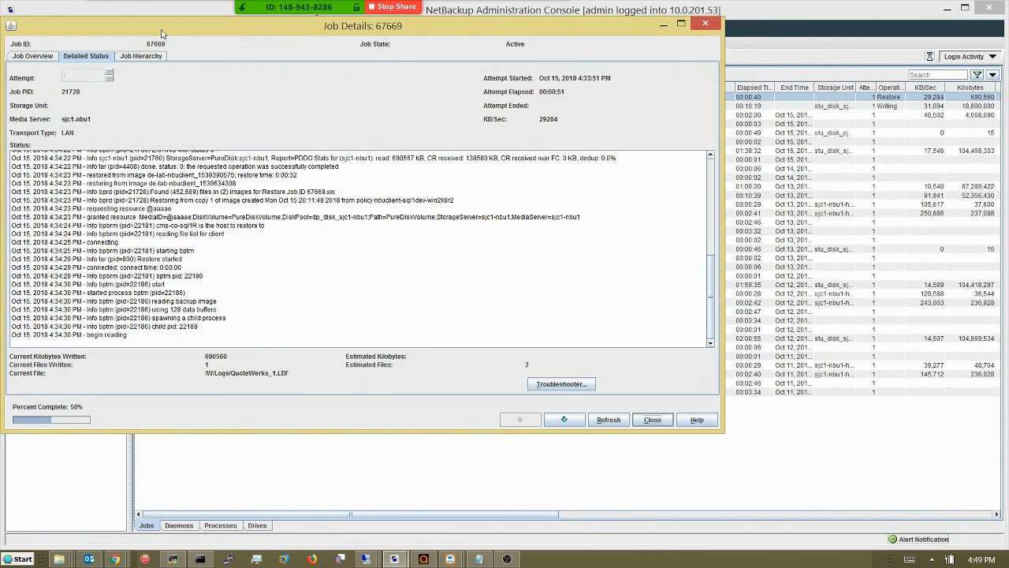
pyautogui.moveTo(162, 32); pyautogui.dragTo(292, 71)
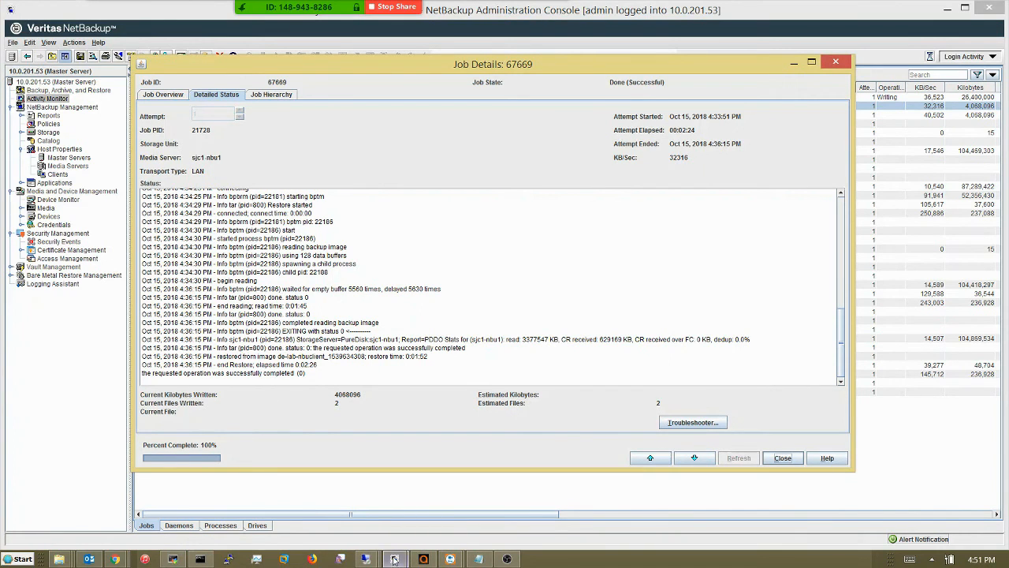
# On the remote desktop, verify QuoteWerks in E:\SQLData and QuoteWerks_1 in G:\Logs.
pyautogui.moveTo(367, 559)
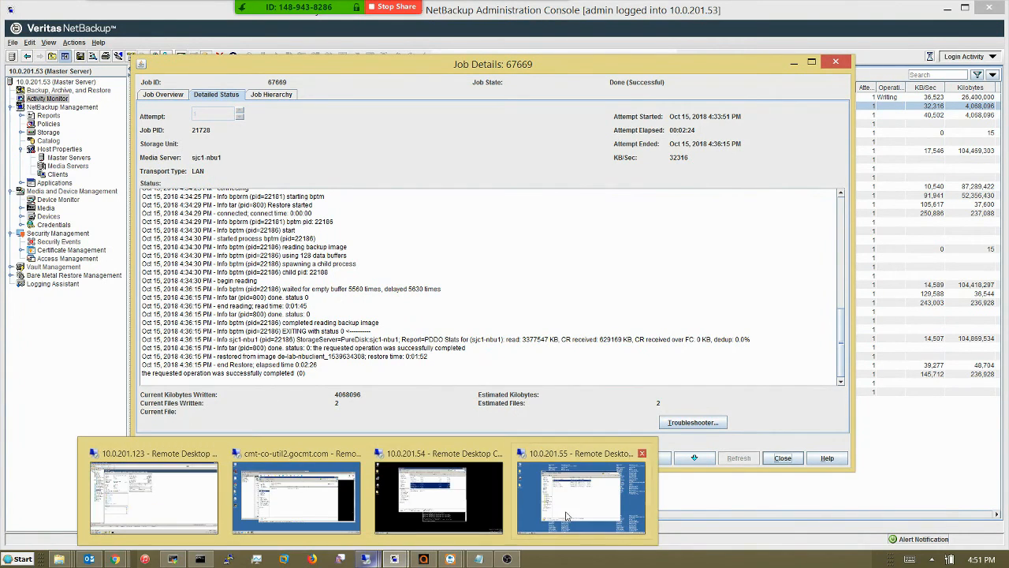
pyautogui.click(565, 514)
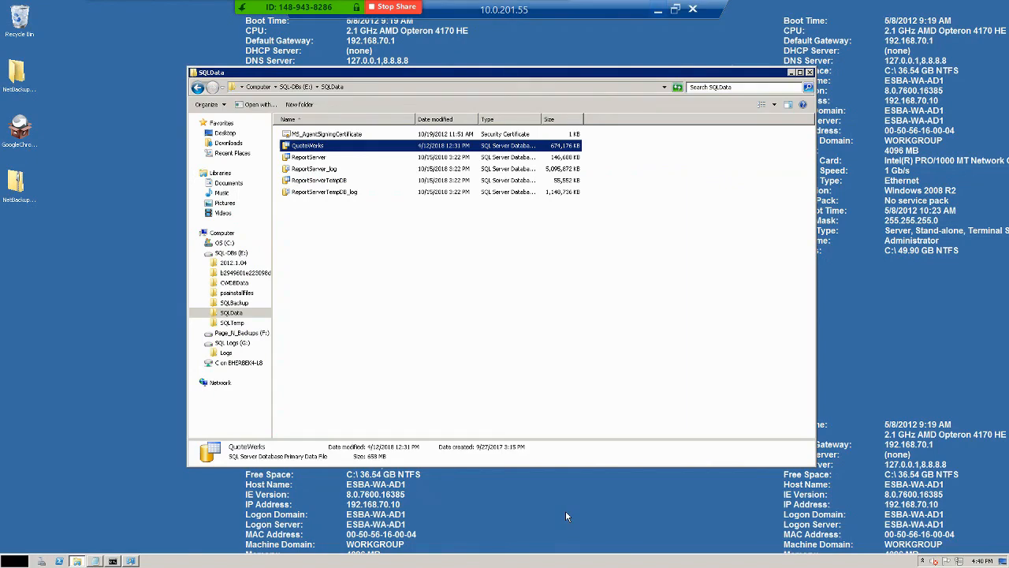
pyautogui.click(347, 146)
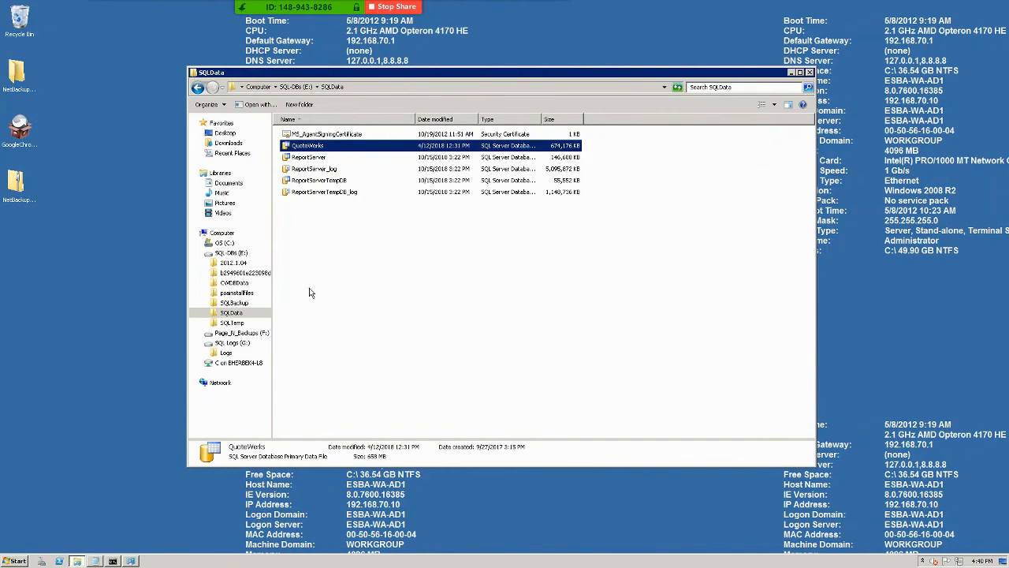
pyautogui.click(225, 354)
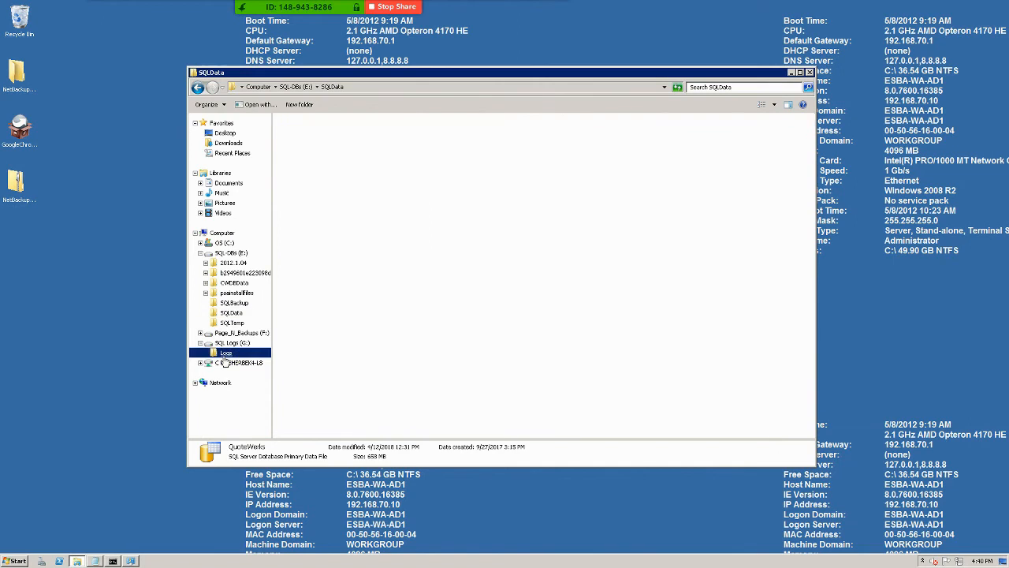
pyautogui.click(312, 136)
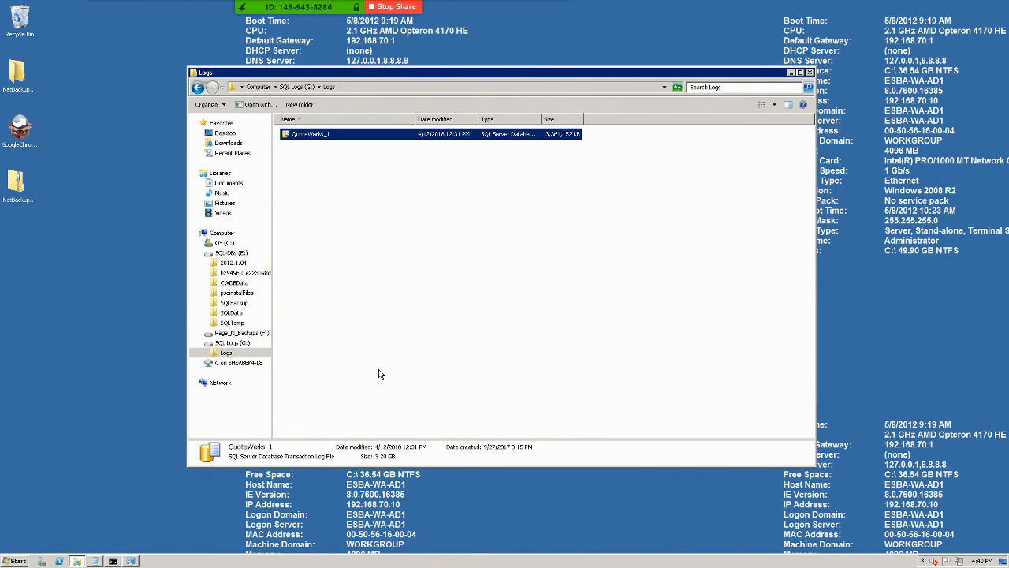
pyautogui.click(16, 560)
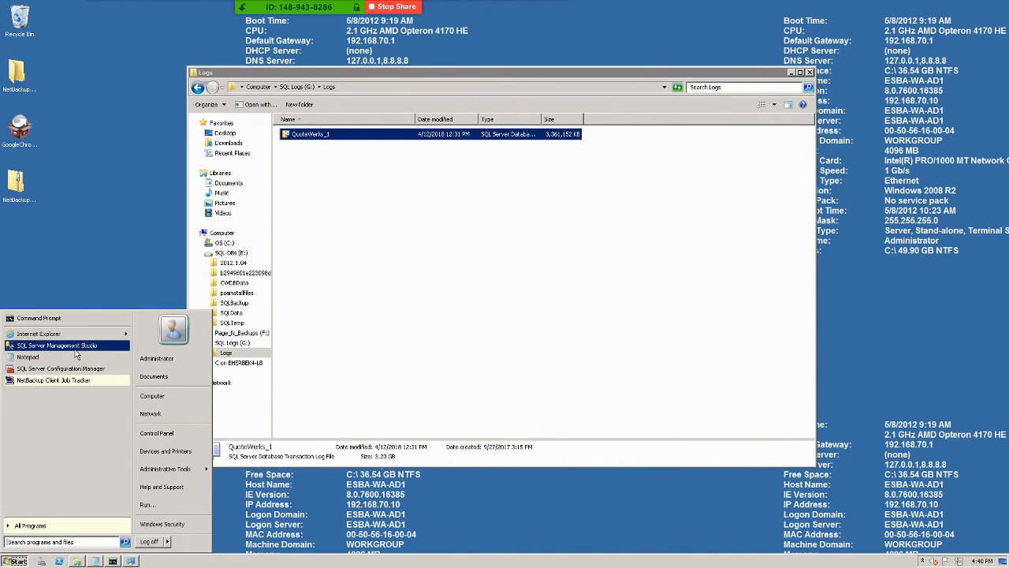
# Launch SSMS, connect to CMS-LAB-SQL1R, and open Attach Databases from the Databases folder.
pyautogui.click(76, 347)
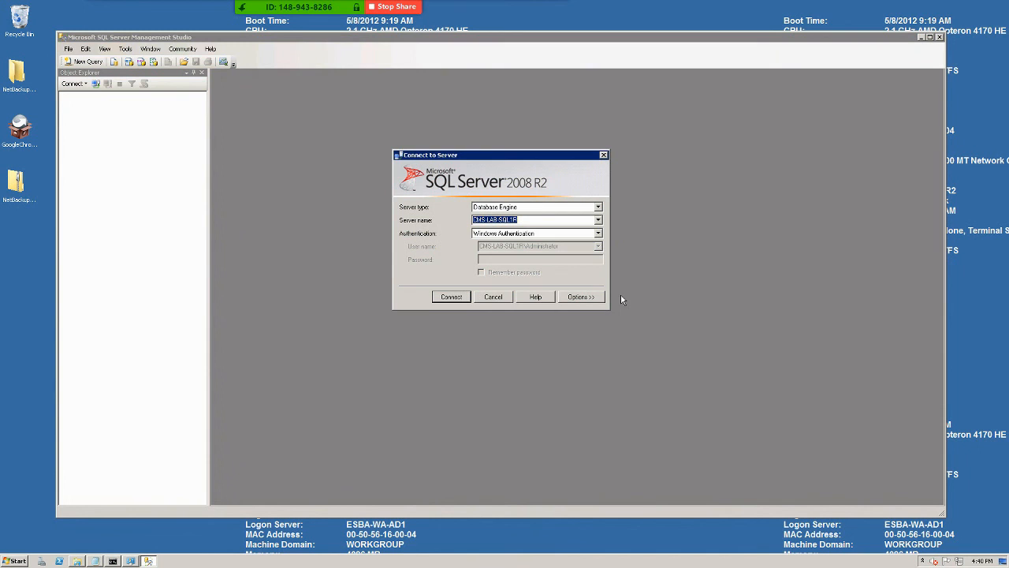
pyautogui.click(445, 301)
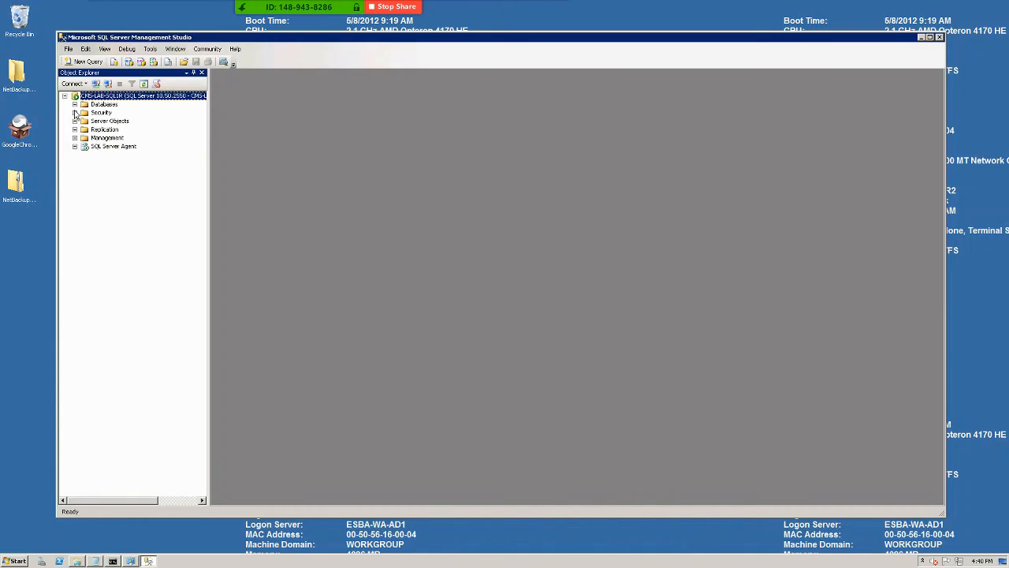
pyautogui.click(74, 104)
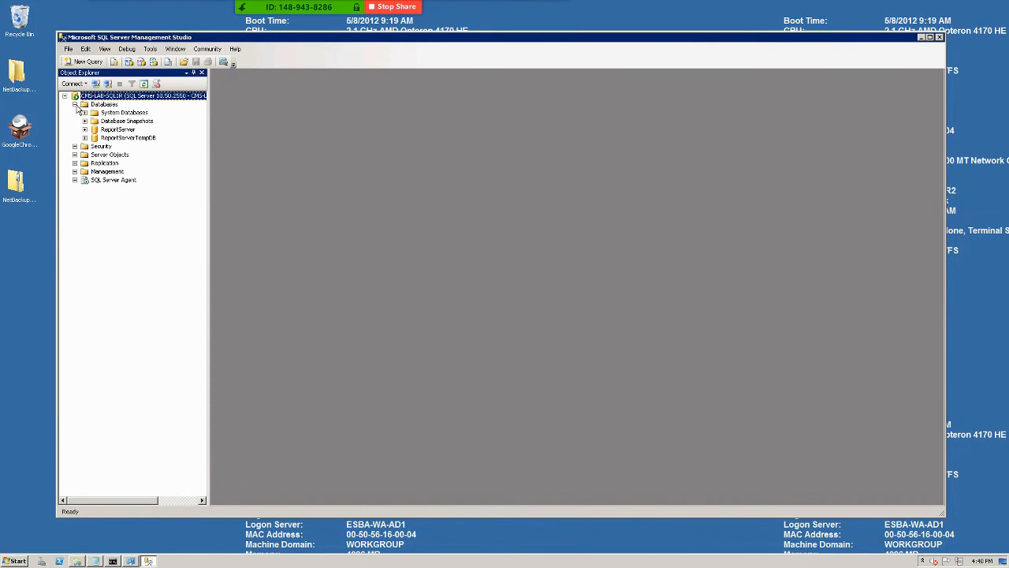
pyautogui.click(100, 105)
pyautogui.rightClick(100, 106)
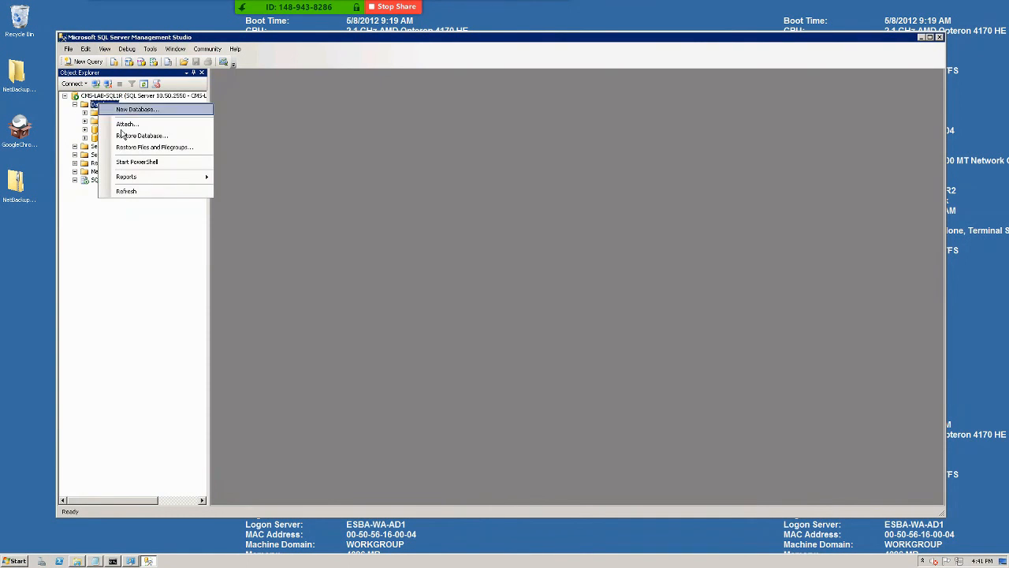
pyautogui.click(126, 125)
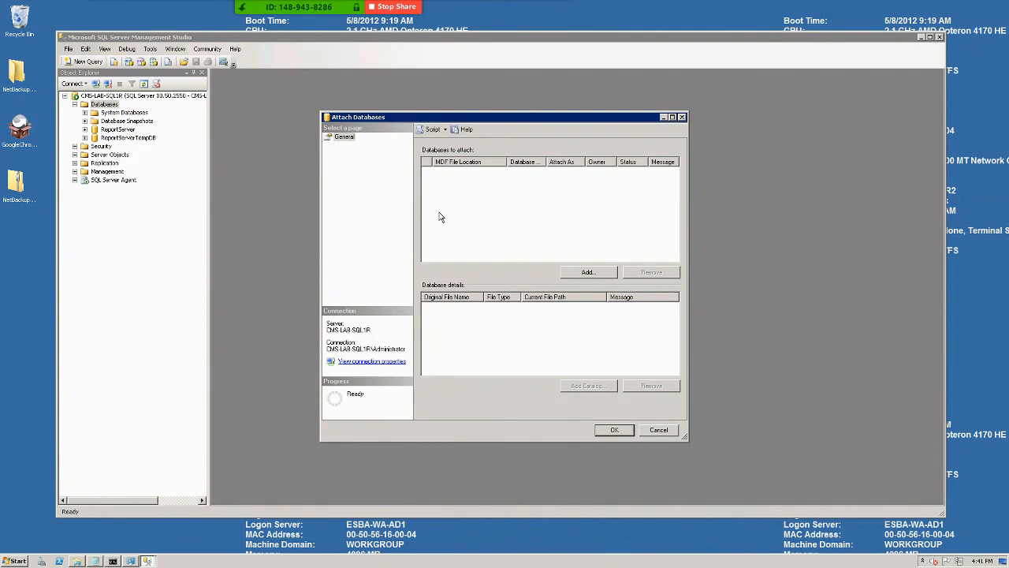
# Add E:\SQLData\QuoteWerks.mdf as the database file, showing All Files in the browser.
pyautogui.click(585, 275)
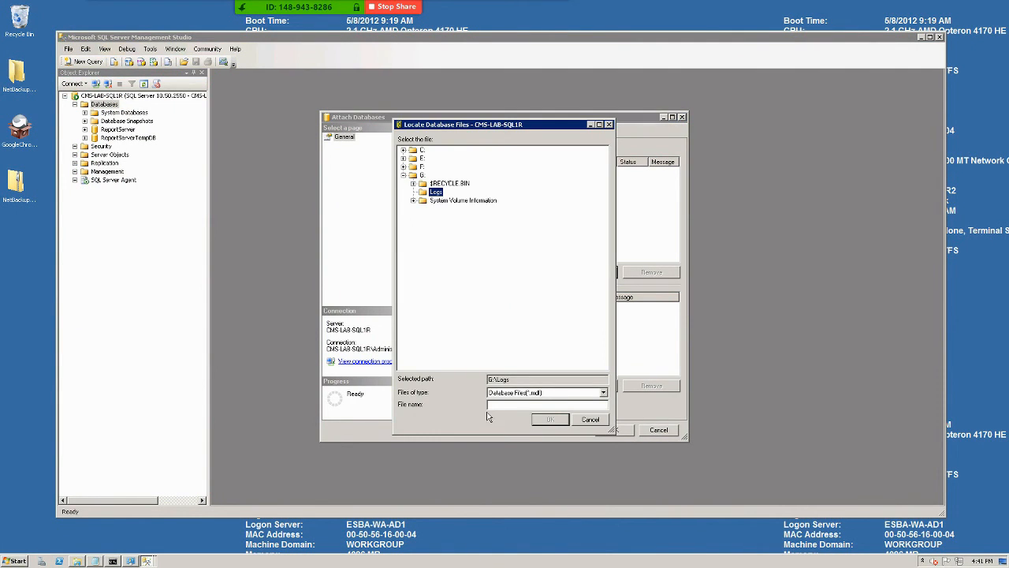
pyautogui.click(519, 393)
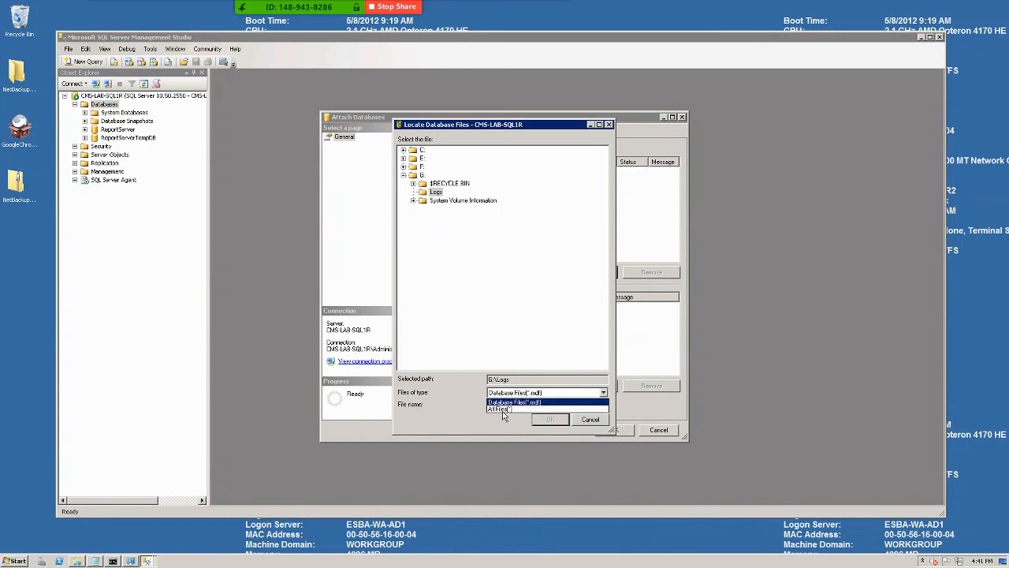
pyautogui.click(503, 409)
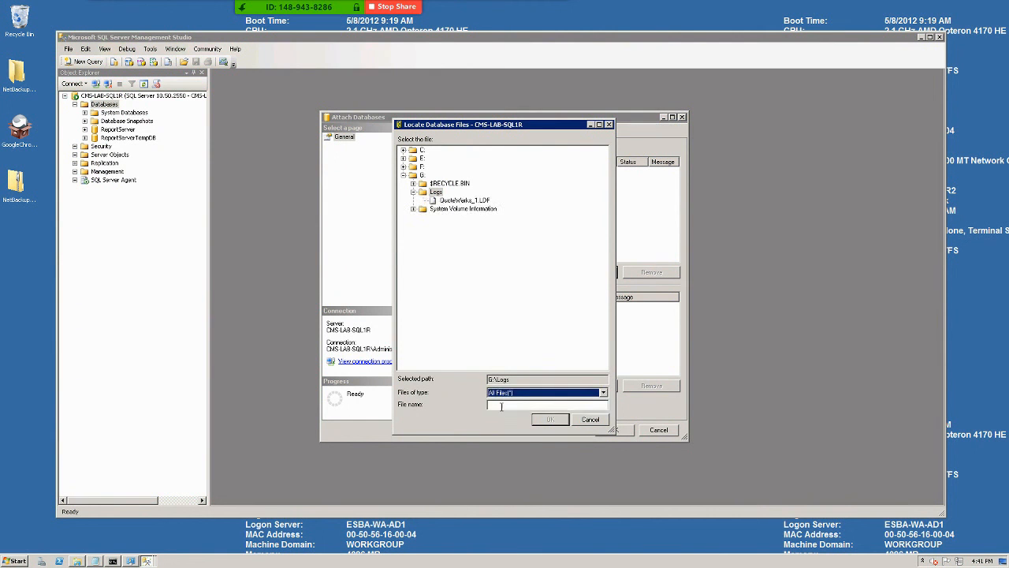
pyautogui.click(403, 159)
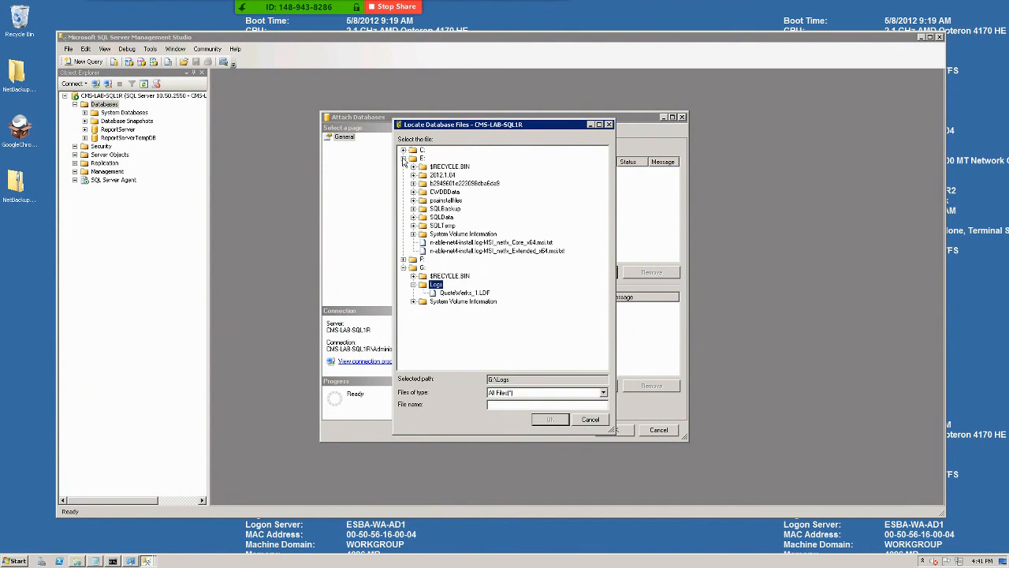
pyautogui.click(413, 217)
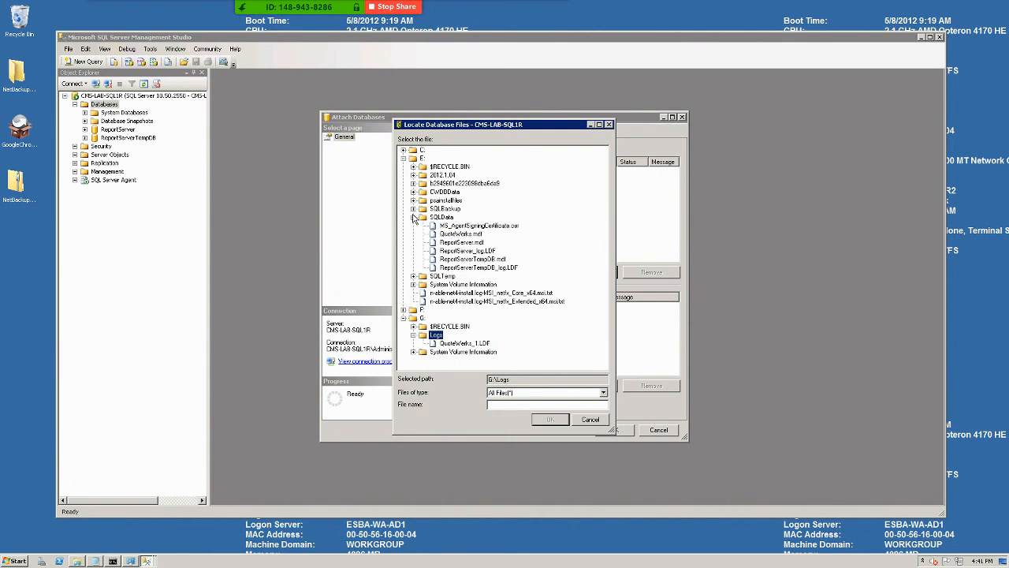
pyautogui.click(459, 234)
pyautogui.click(546, 419)
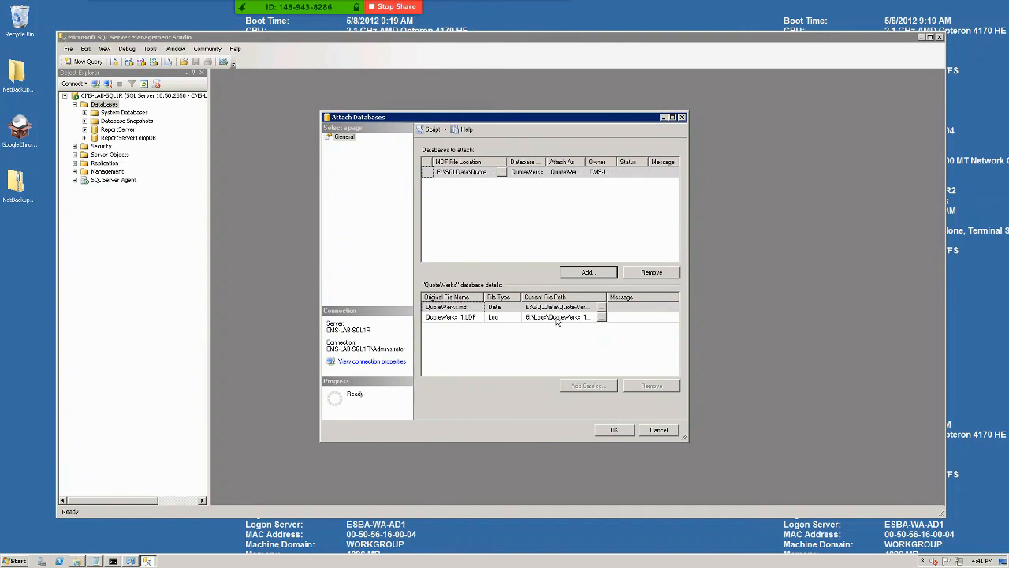
# Check the log path G:\Logs\QuoteWerks_1.LDF, then attach the QuoteWerks database.
pyautogui.click(601, 316)
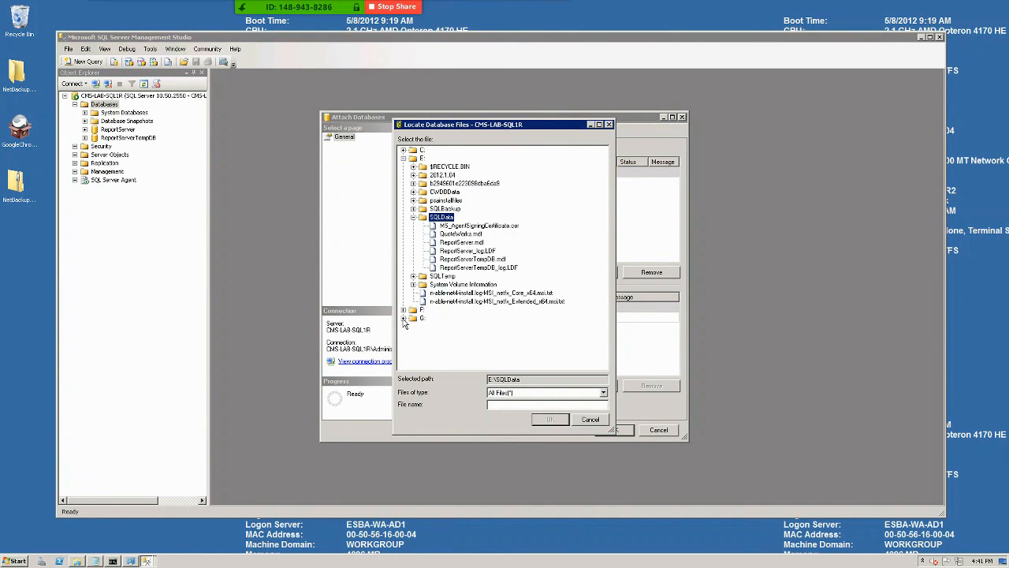
pyautogui.click(404, 317)
pyautogui.click(413, 335)
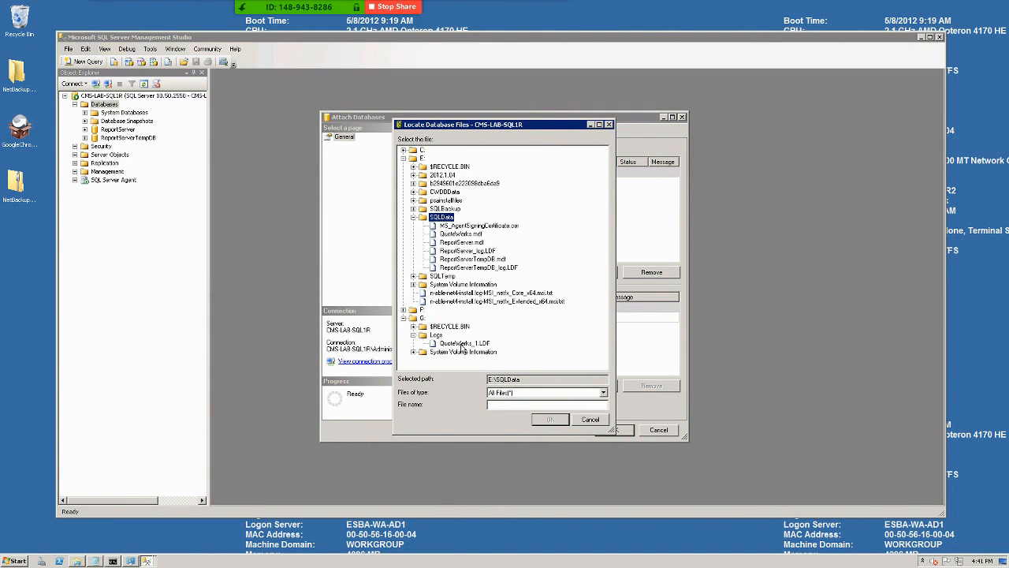
pyautogui.click(582, 421)
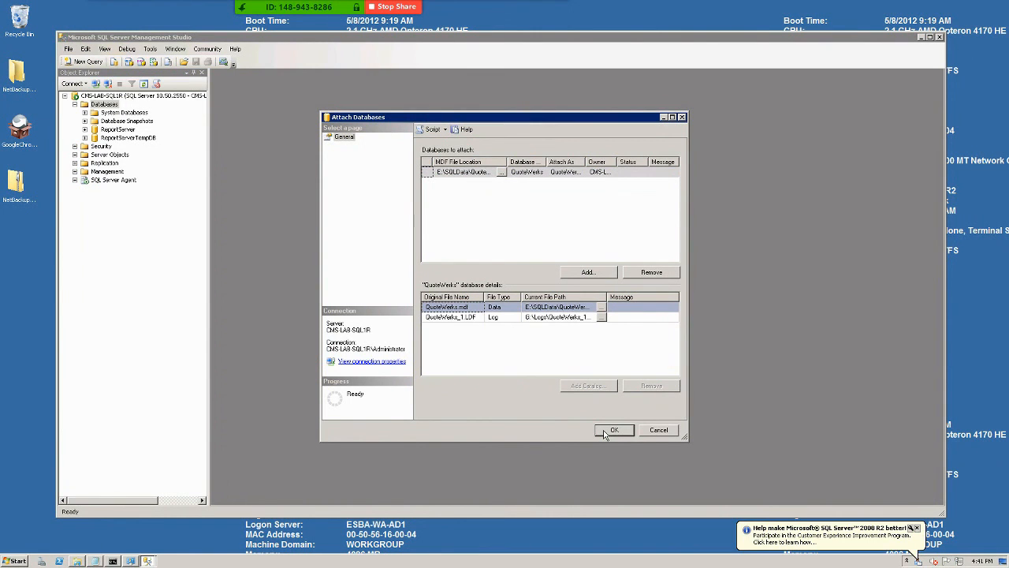
pyautogui.click(606, 432)
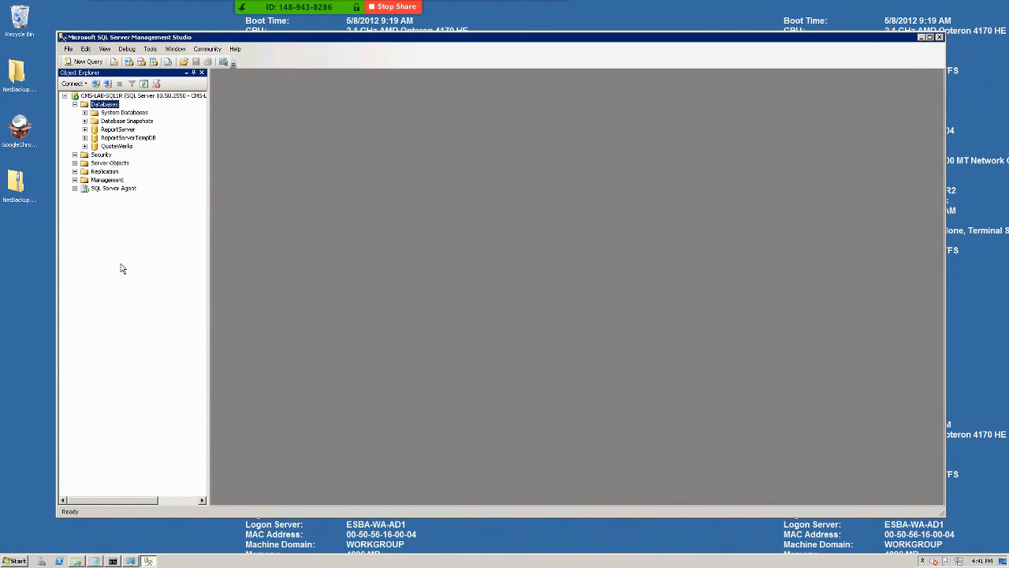
# Expand QuoteWerks in Object Explorer and drill into dbo.LicenseMetering's Statistics.
pyautogui.click(85, 146)
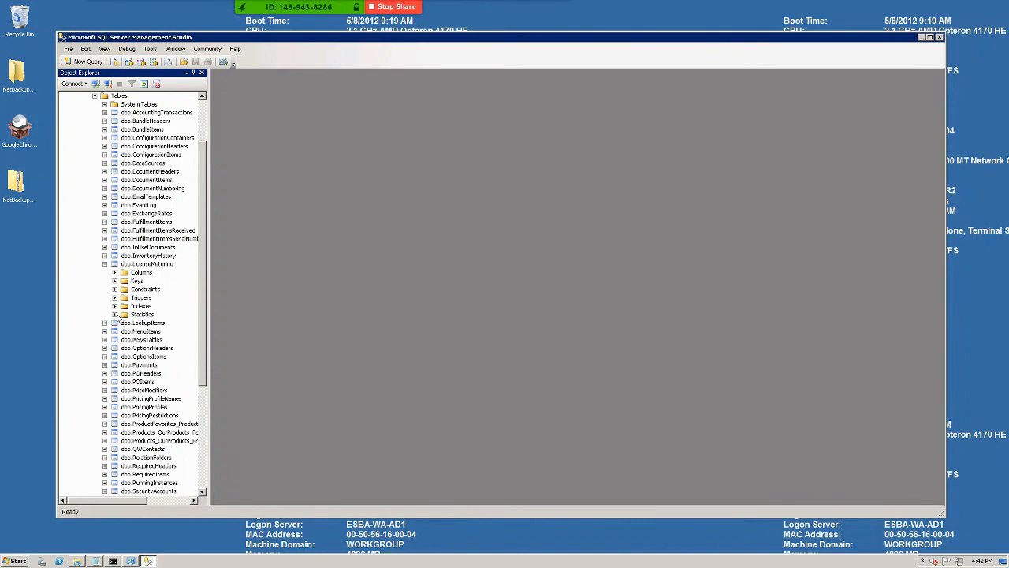
pyautogui.click(115, 315)
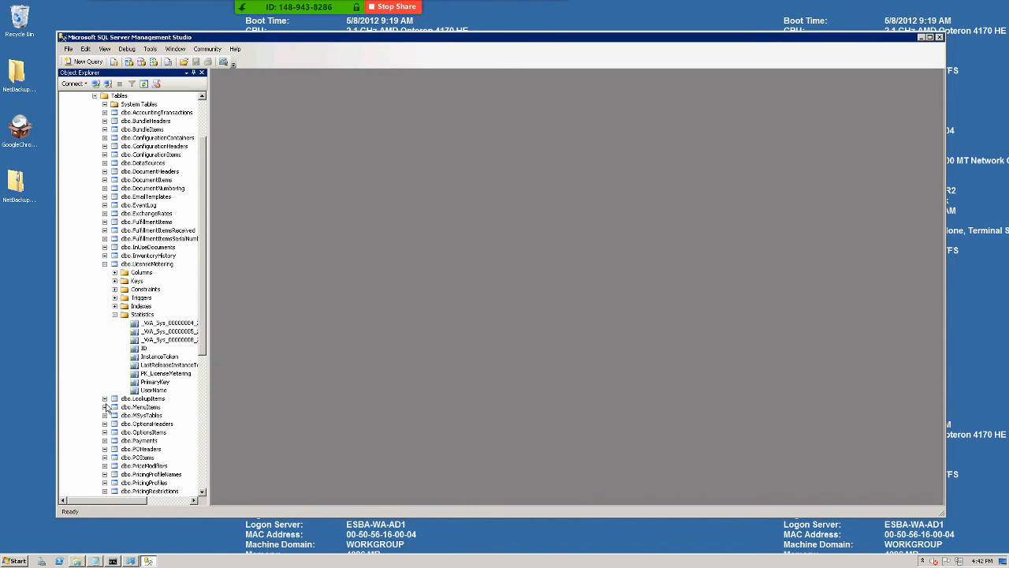